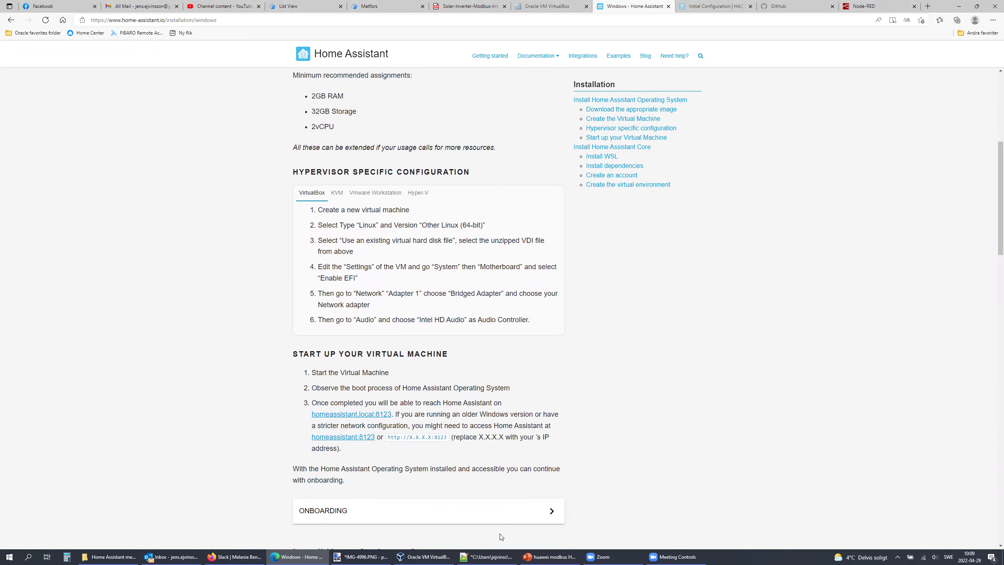
Step: Bring VirtualBox Manager in front of Edge's Home Assistant Windows installation guide
{"action": "left_click", "coordinate": [411, 556]}
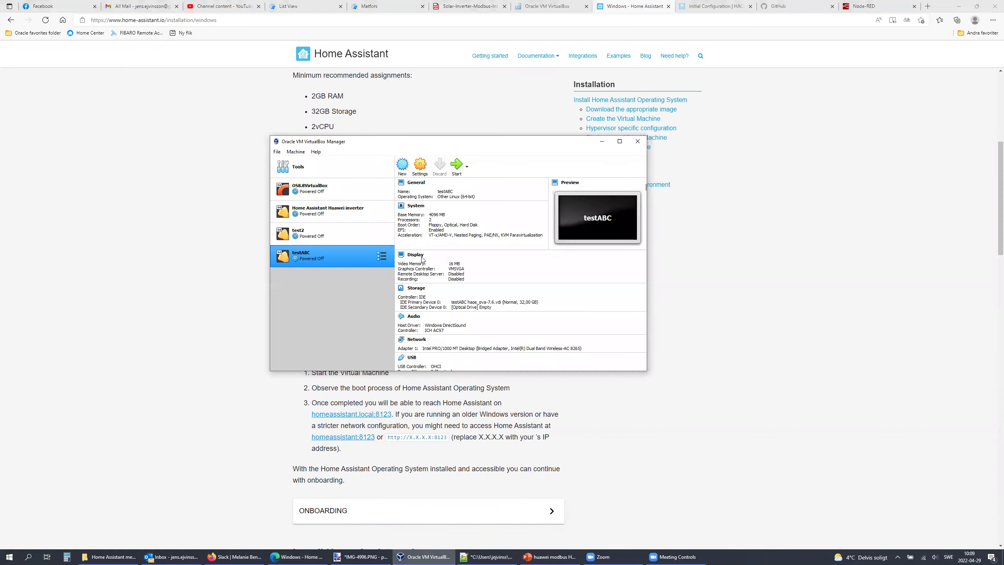
Step: Start a new virtual machine named testMNO, type Linux, version Other Linux (64-bit)
{"action": "left_click", "coordinate": [403, 165]}
{"action": "type", "text": "testMNO"}
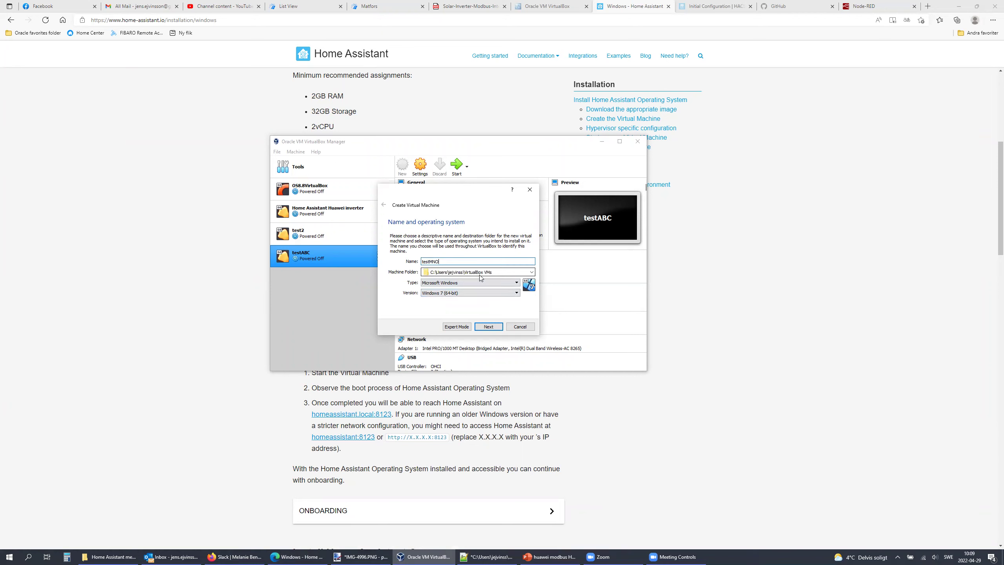
{"action": "left_click", "coordinate": [475, 282]}
{"action": "left_click", "coordinate": [470, 288]}
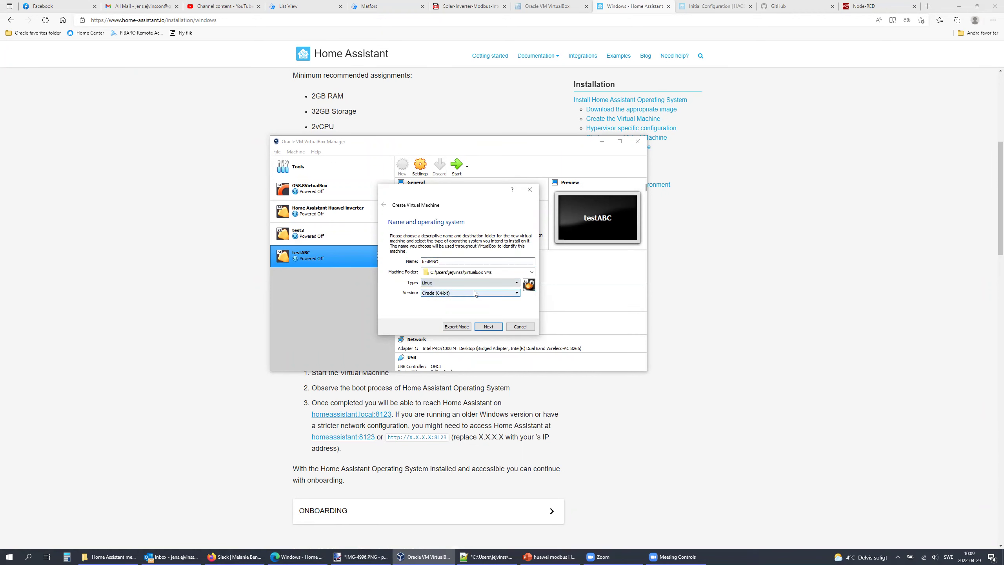
{"action": "left_click", "coordinate": [470, 293]}
{"action": "scroll", "coordinate": [470, 327], "scroll_direction": "down", "scroll_amount": 1}
{"action": "left_click", "coordinate": [462, 344]}
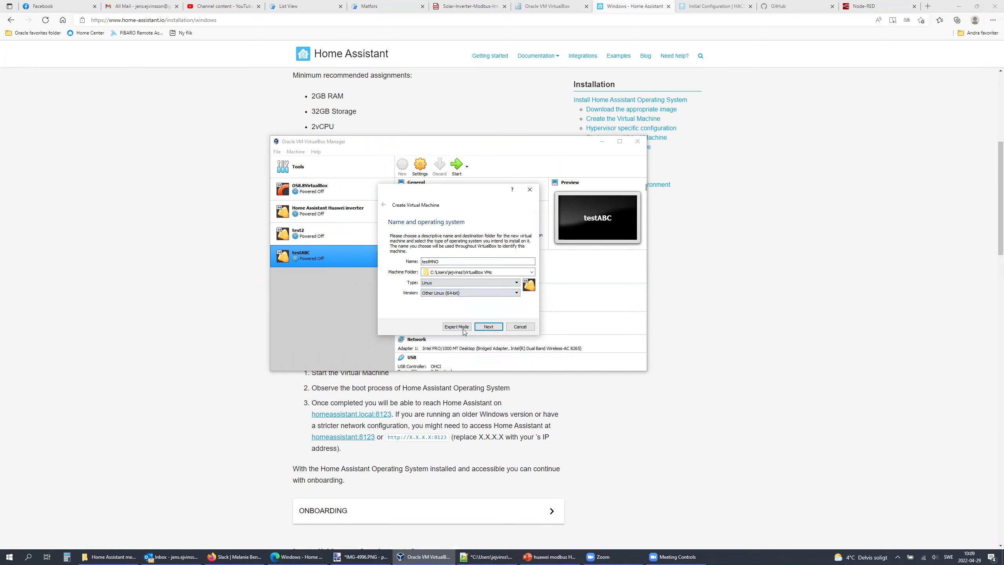
Step: Give the testMNO machine 4096 MB of memory
{"action": "left_click", "coordinate": [489, 326]}
{"action": "left_click", "coordinate": [446, 259]}
{"action": "left_click", "coordinate": [445, 259]}
{"action": "left_click", "coordinate": [445, 259]}
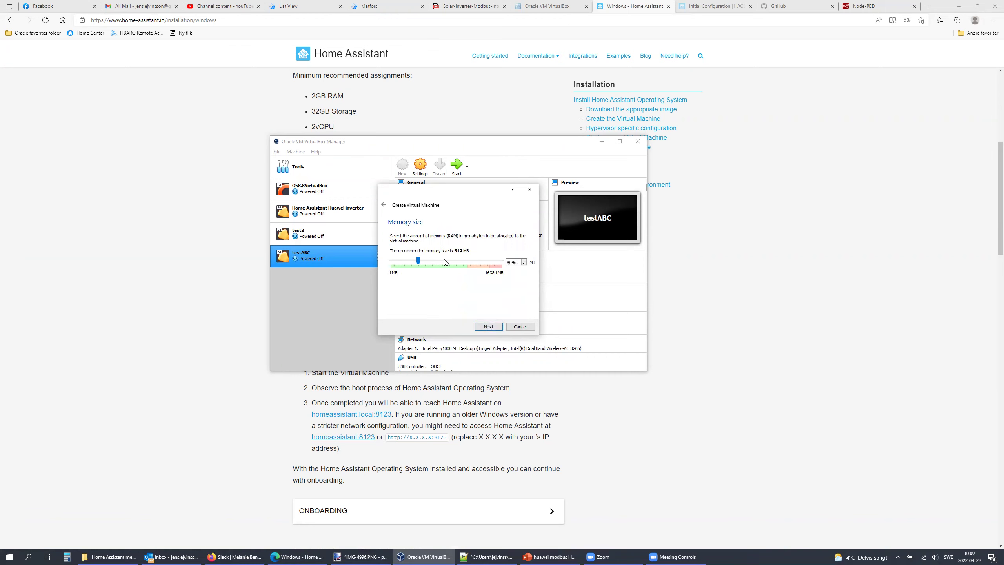
Step: Attach the existing testMNO haos_ova-7.6.vdi disk from Downloads and create the machine
{"action": "left_click", "coordinate": [488, 327]}
{"action": "left_click", "coordinate": [427, 299]}
{"action": "left_click", "coordinate": [531, 308]}
{"action": "left_click", "coordinate": [308, 194]}
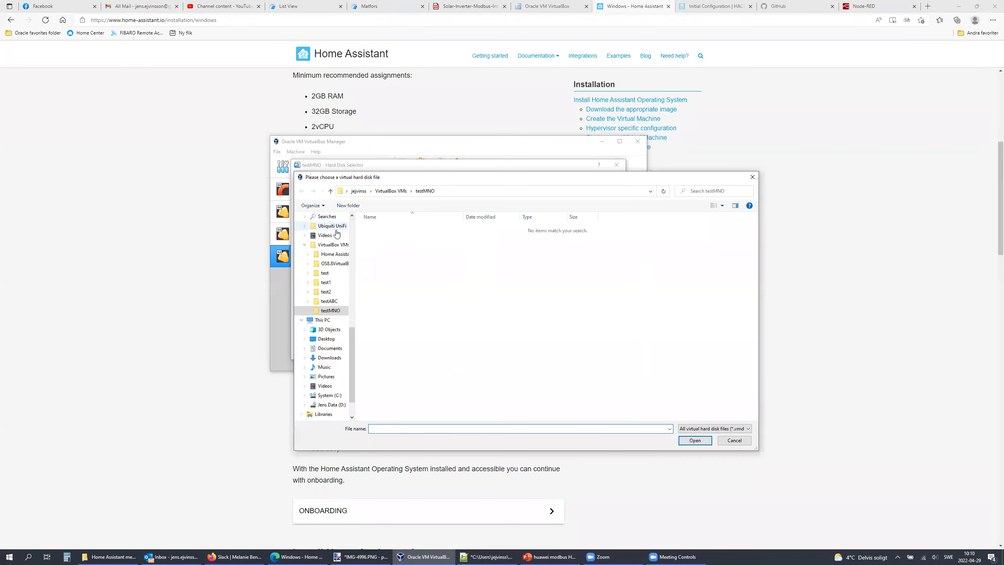
{"action": "left_click", "coordinate": [327, 238]}
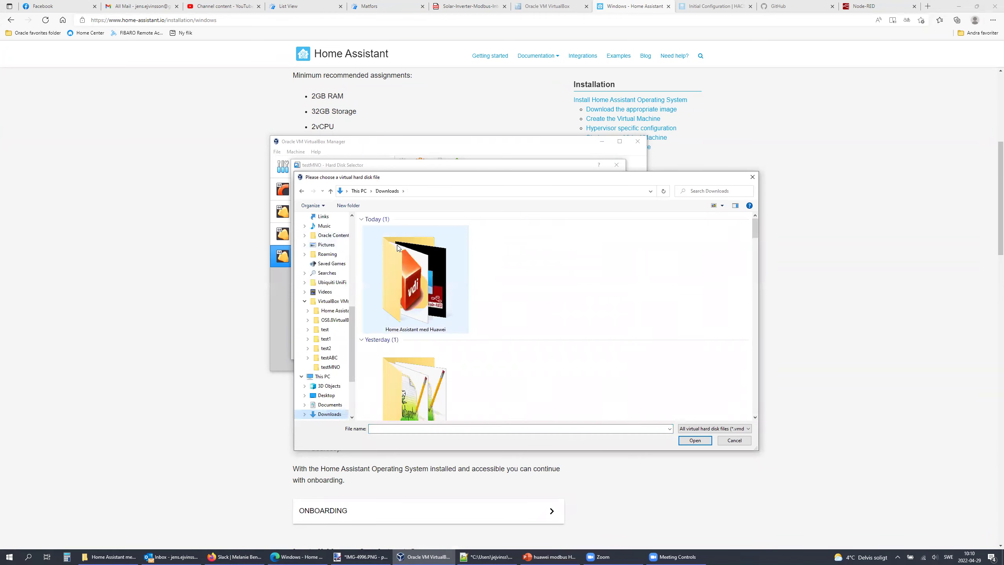
{"action": "double_click", "coordinate": [414, 275]}
{"action": "left_click", "coordinate": [420, 251]}
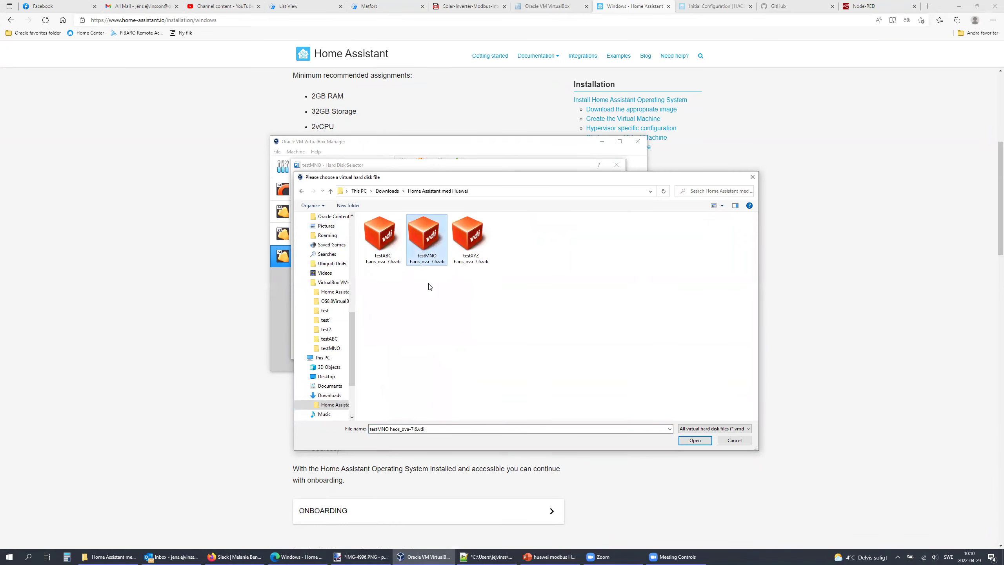
{"action": "left_click", "coordinate": [695, 440]}
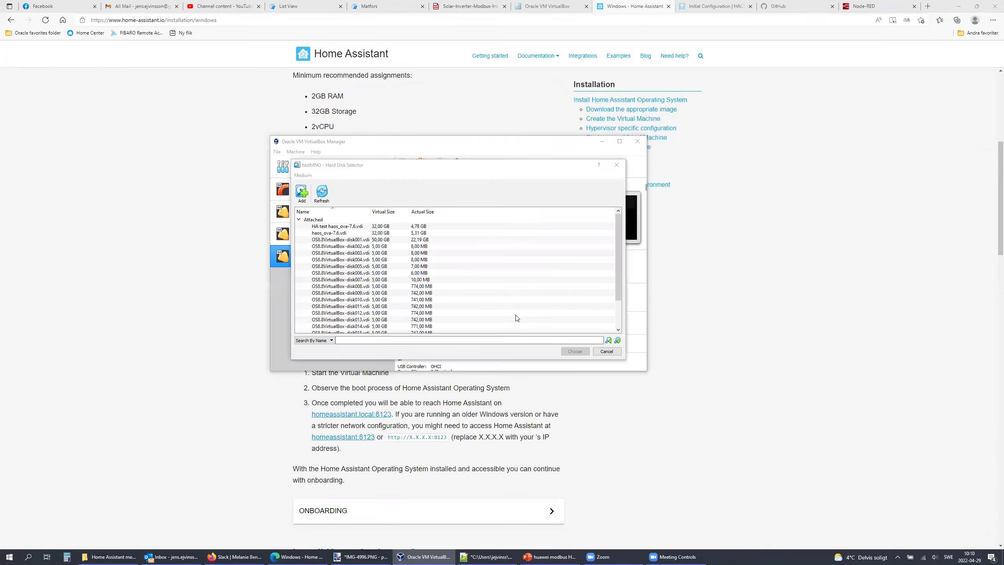
{"action": "left_click", "coordinate": [575, 351]}
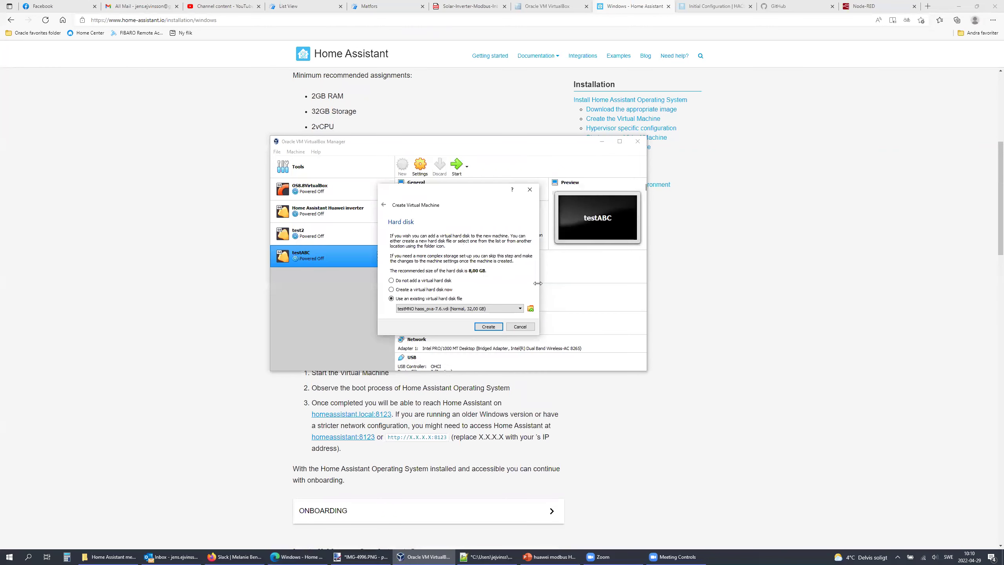
{"action": "left_click", "coordinate": [490, 328]}
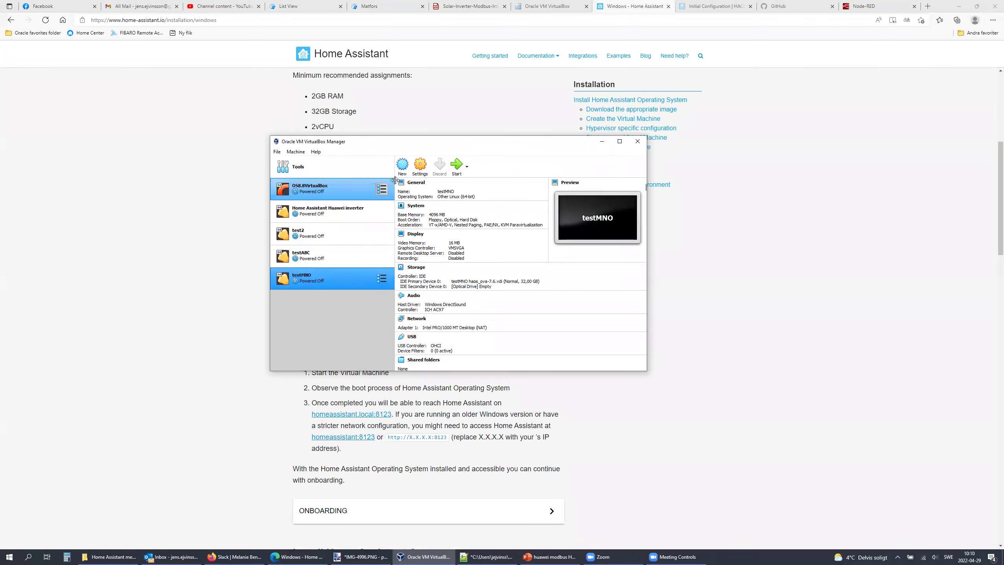
Step: Open testMNO's settings, check the guide's remaining steps, and enable EFI on the motherboard
{"action": "left_click", "coordinate": [419, 170]}
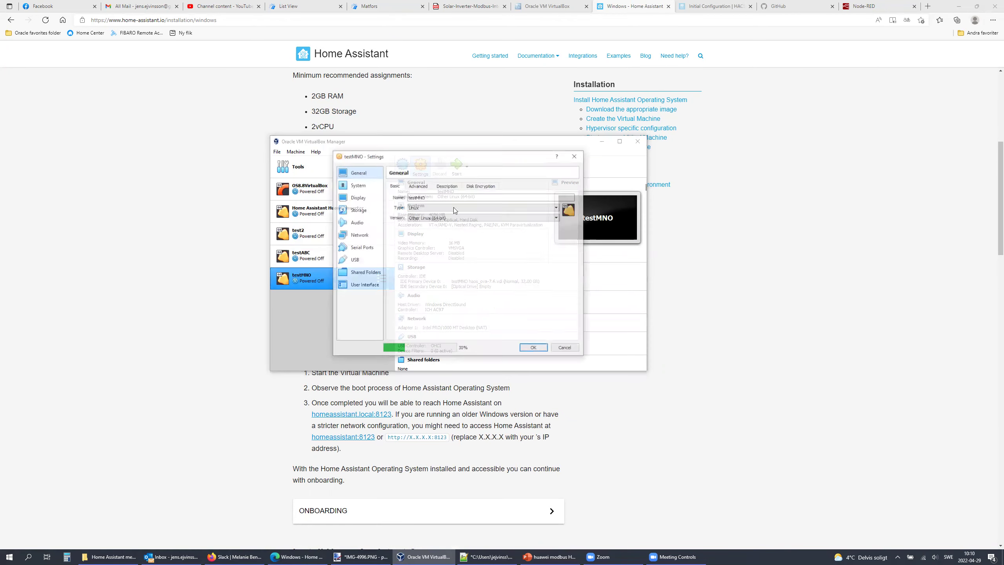
{"action": "left_click", "coordinate": [190, 118]}
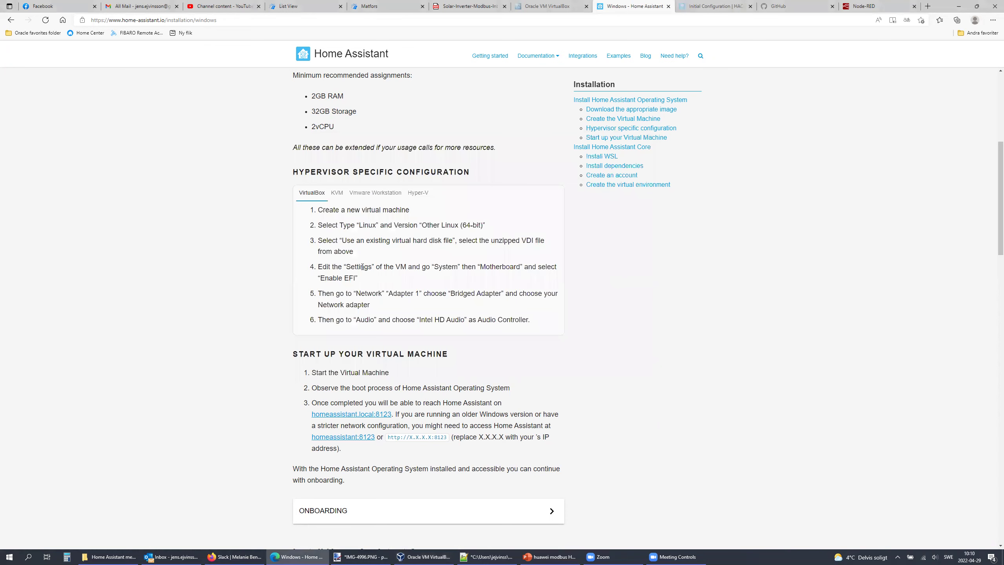
{"action": "left_click_drag", "start_coordinate": [318, 265], "coordinate": [541, 314]}
{"action": "key", "text": "alt+Tab"}
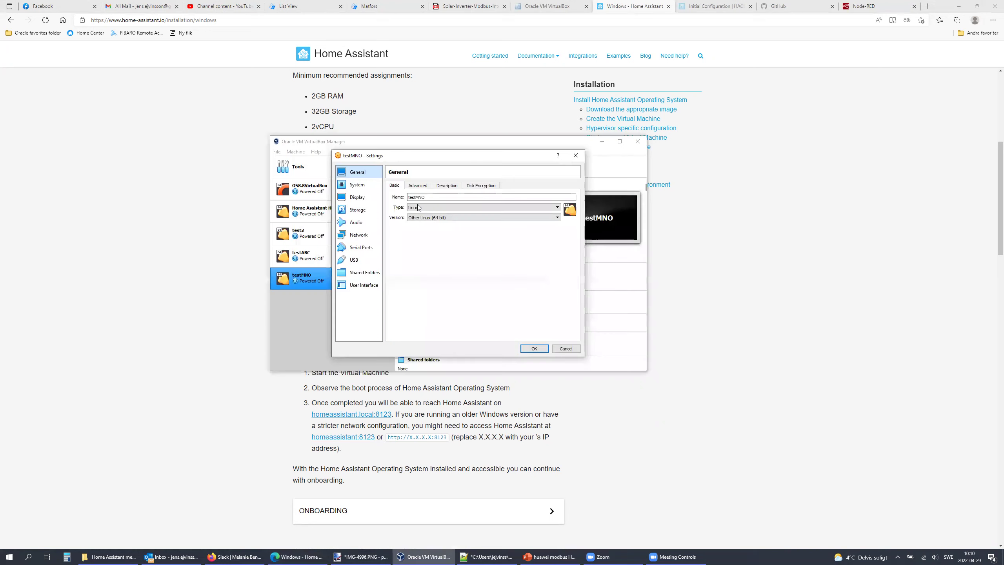
{"action": "left_click", "coordinate": [359, 184]}
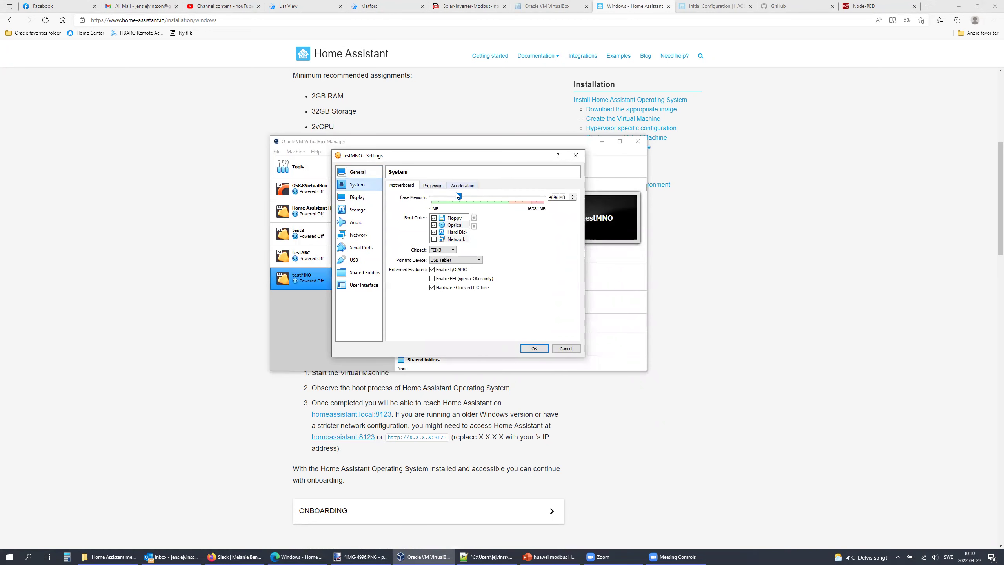
{"action": "left_click", "coordinate": [433, 186]}
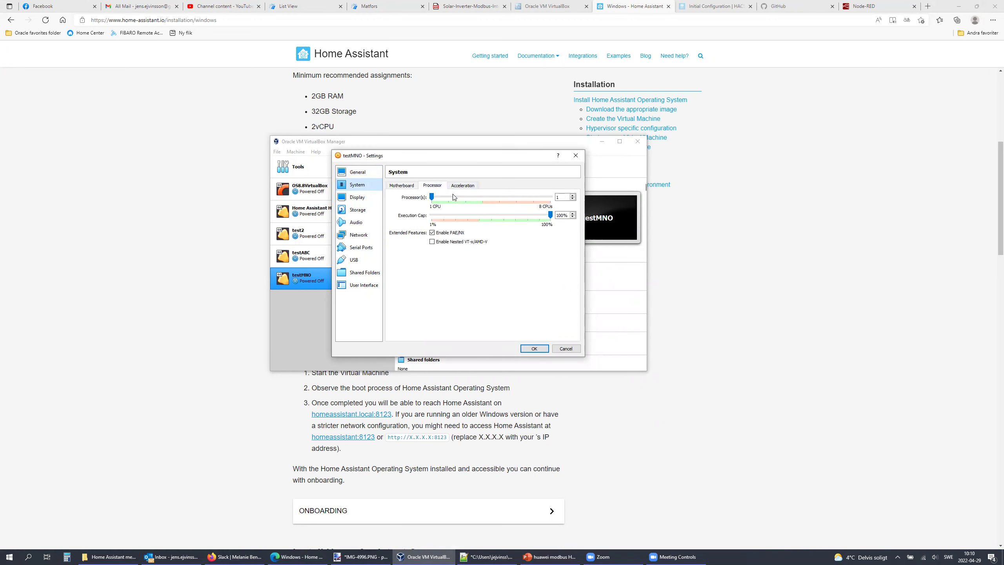
{"action": "left_click", "coordinate": [402, 187]}
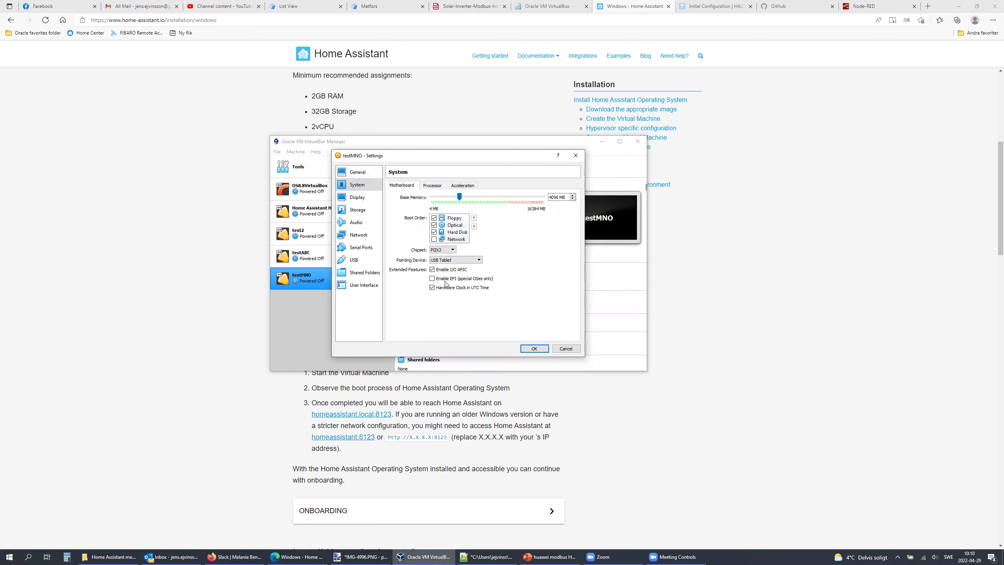
{"action": "left_click", "coordinate": [432, 278]}
Step: Attach Adapter 1 as Bridged Adapter on the Intel Dual Band Wireless-AC 8265 and save
{"action": "left_click", "coordinate": [359, 234]}
{"action": "left_click", "coordinate": [434, 207]}
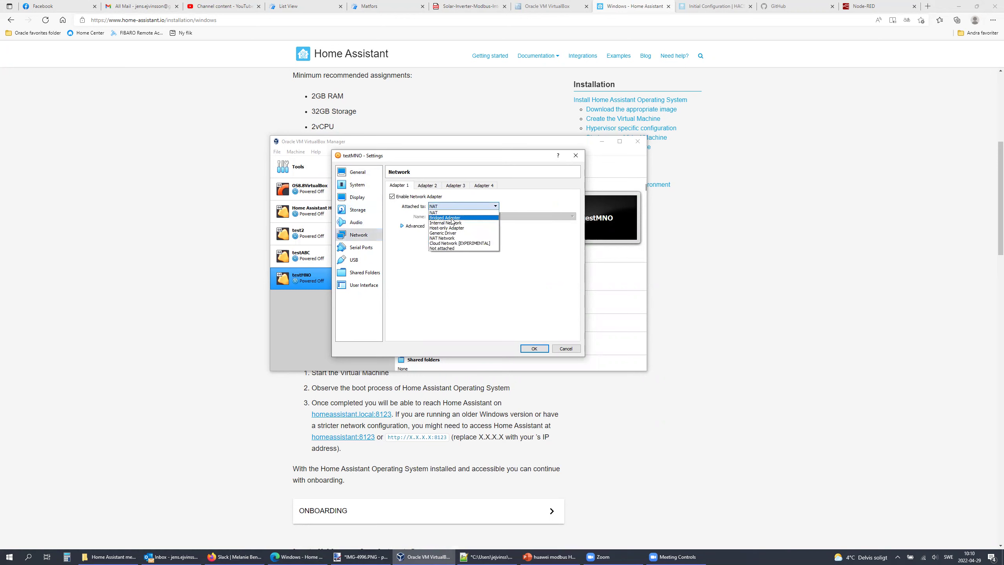
{"action": "left_click", "coordinate": [447, 223]}
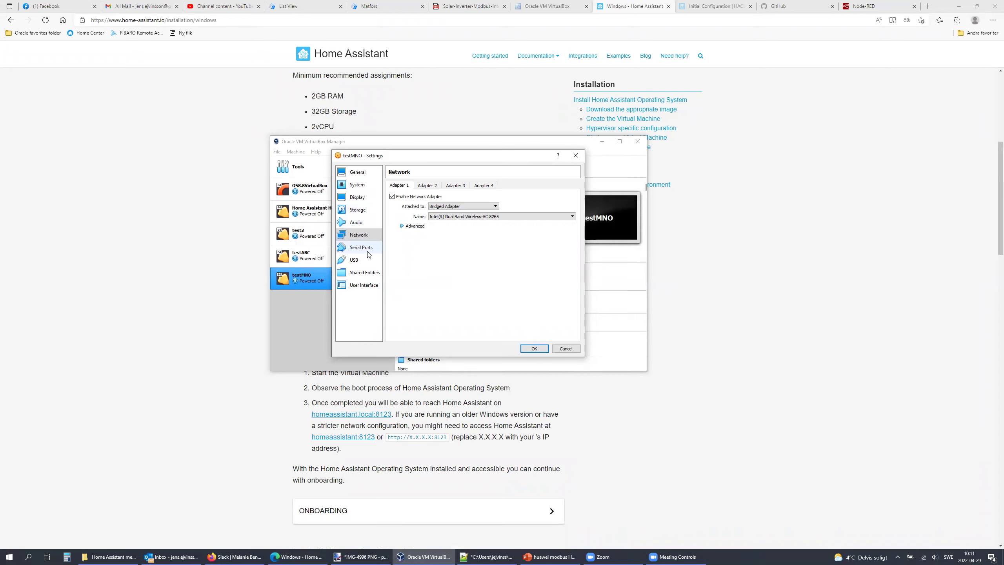
{"action": "left_click", "coordinate": [533, 349]}
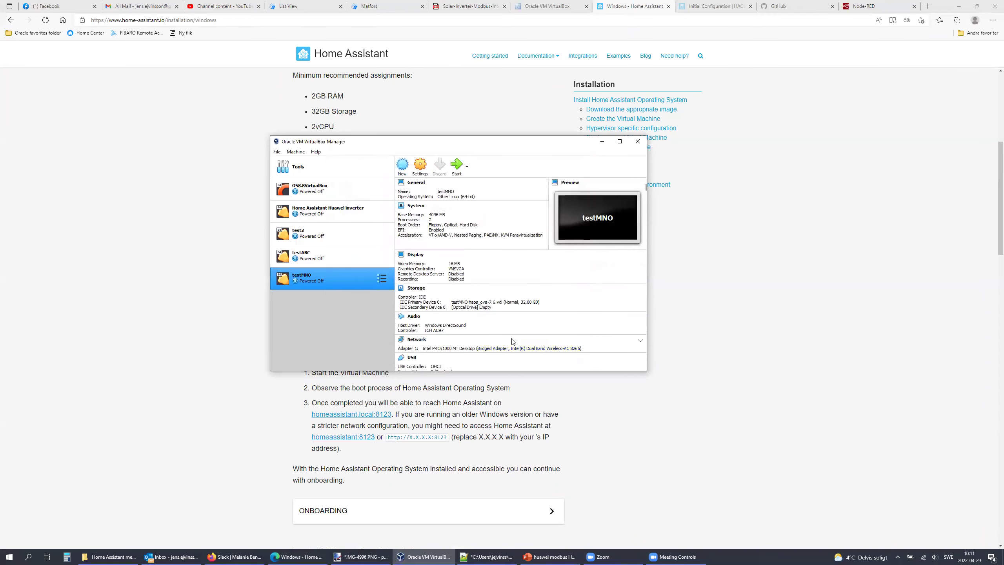
Step: Boot testMNO to the Home Assistant CLI, dismissing the keyboard and mouse notices
{"action": "double_click", "coordinate": [307, 279]}
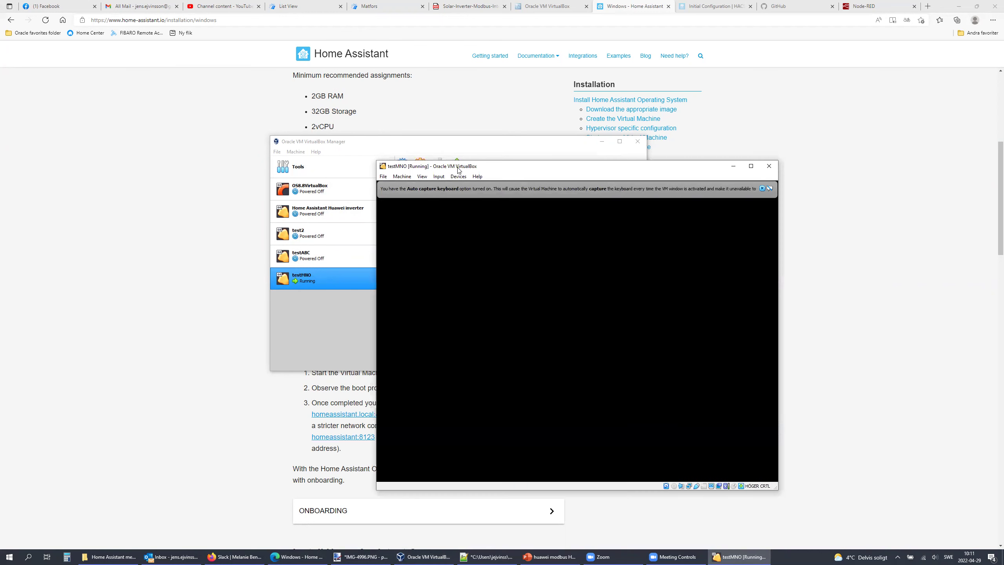
{"action": "left_click", "coordinate": [762, 188]}
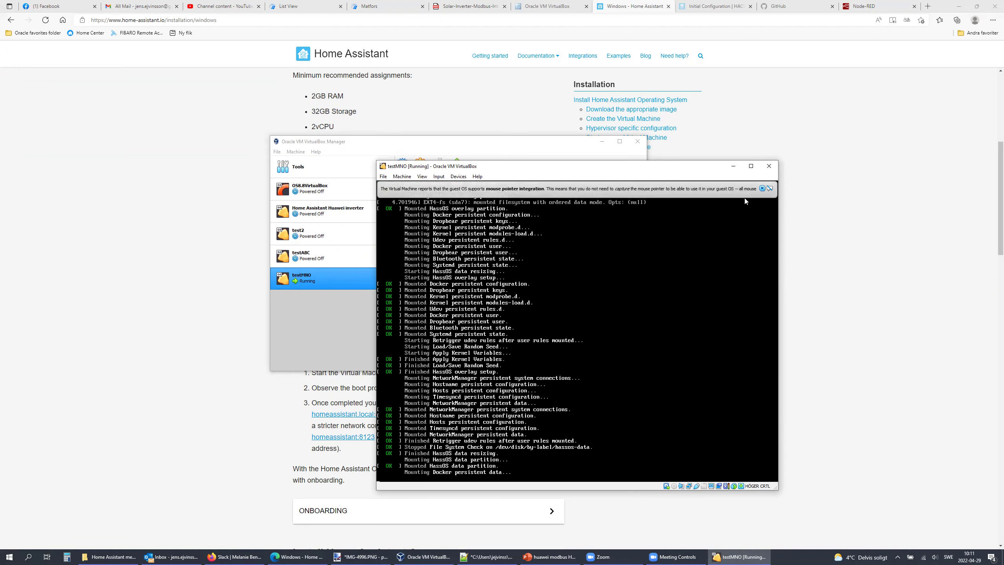
{"action": "left_click", "coordinate": [762, 189]}
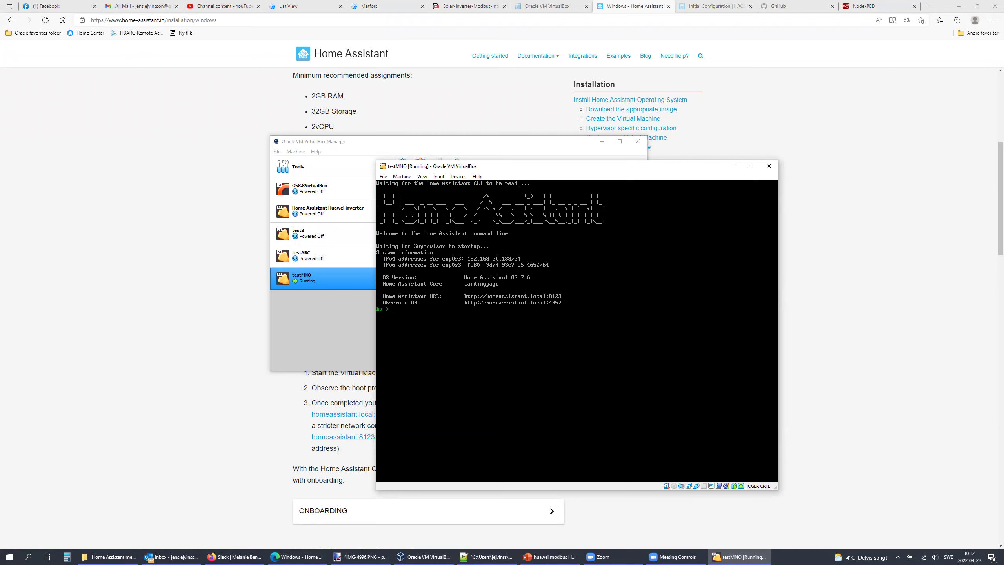
{"action": "left_click", "coordinate": [234, 556]}
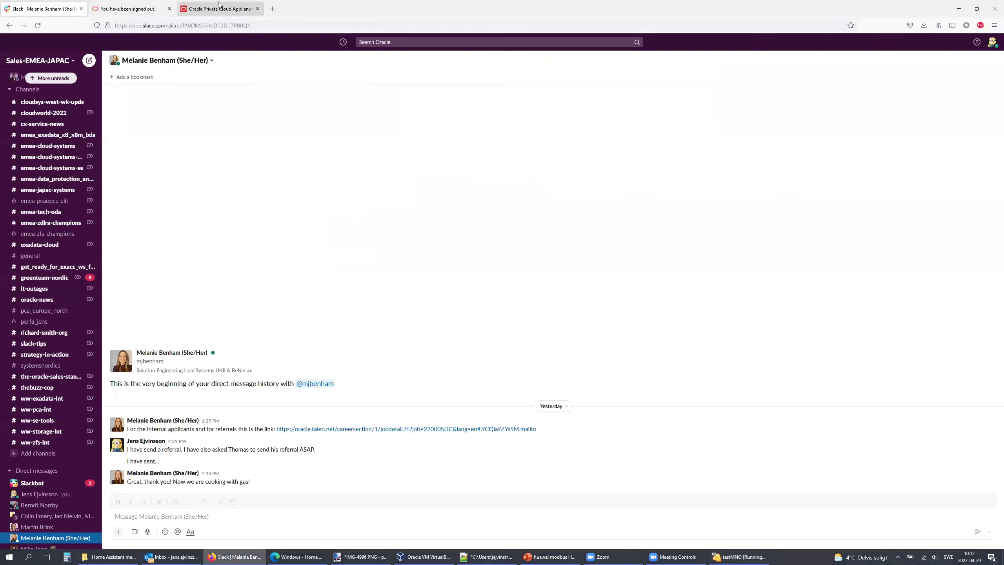
Step: Load 192.168.20.188:8123 in a new Firefox tab
{"action": "left_click", "coordinate": [273, 8]}
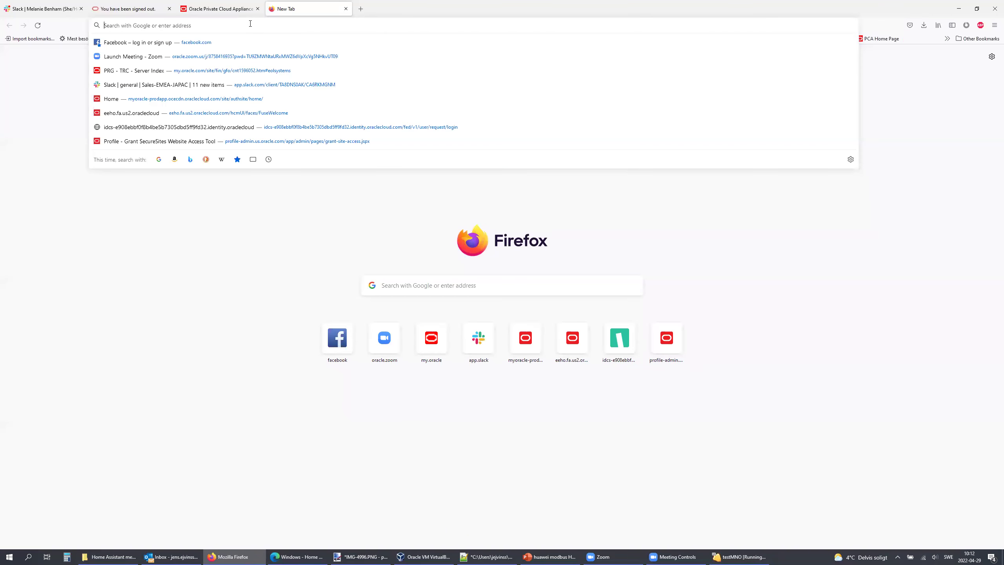
{"action": "type", "text": "192.168.20.188:8123"}
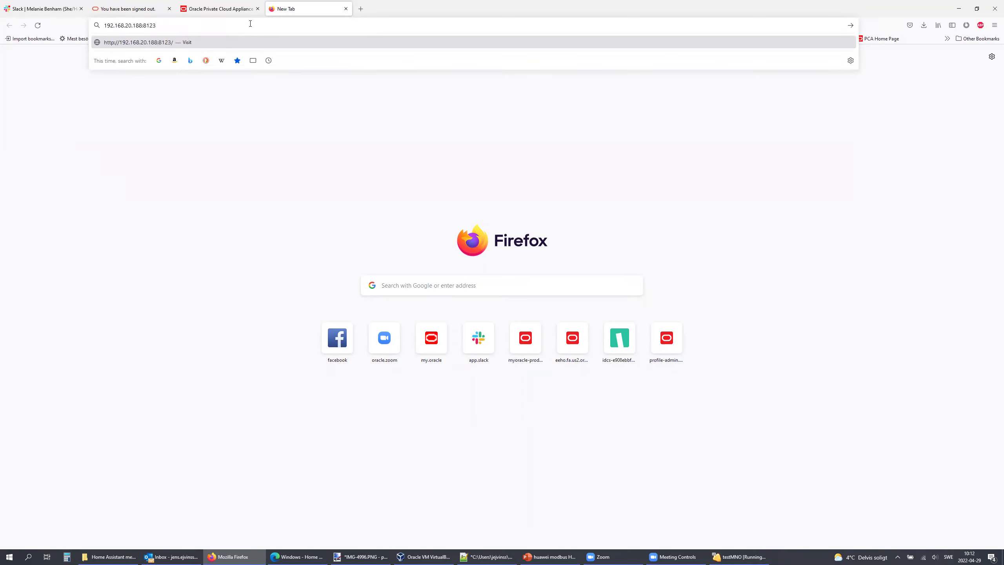
{"action": "key", "text": "Return"}
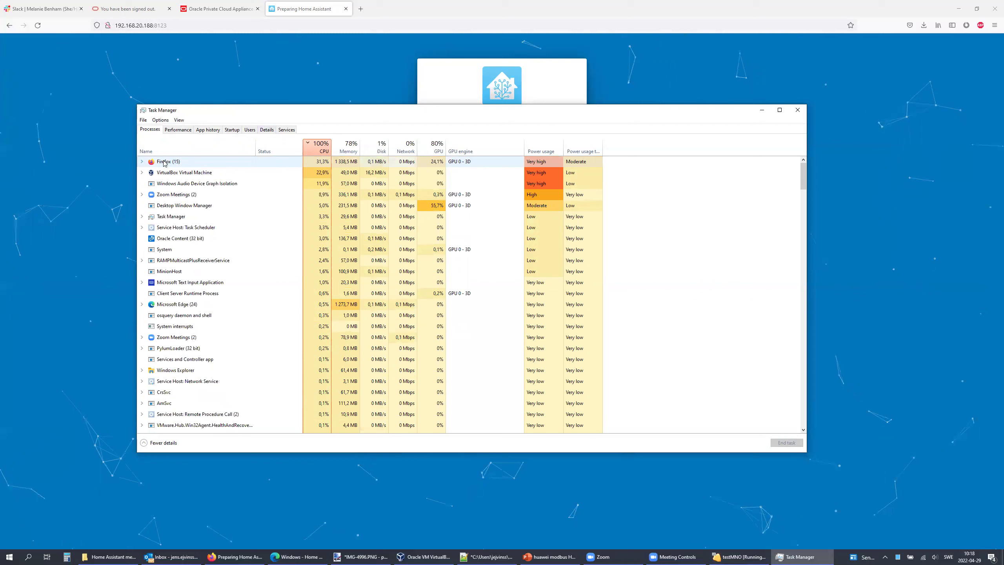
{"action": "left_click", "coordinate": [142, 161]}
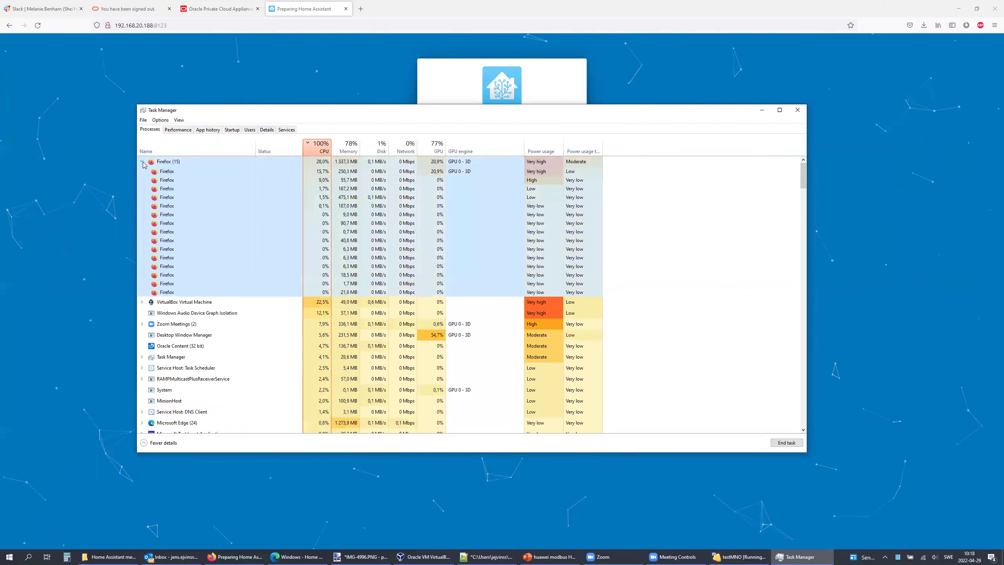
{"action": "left_click", "coordinate": [169, 172]}
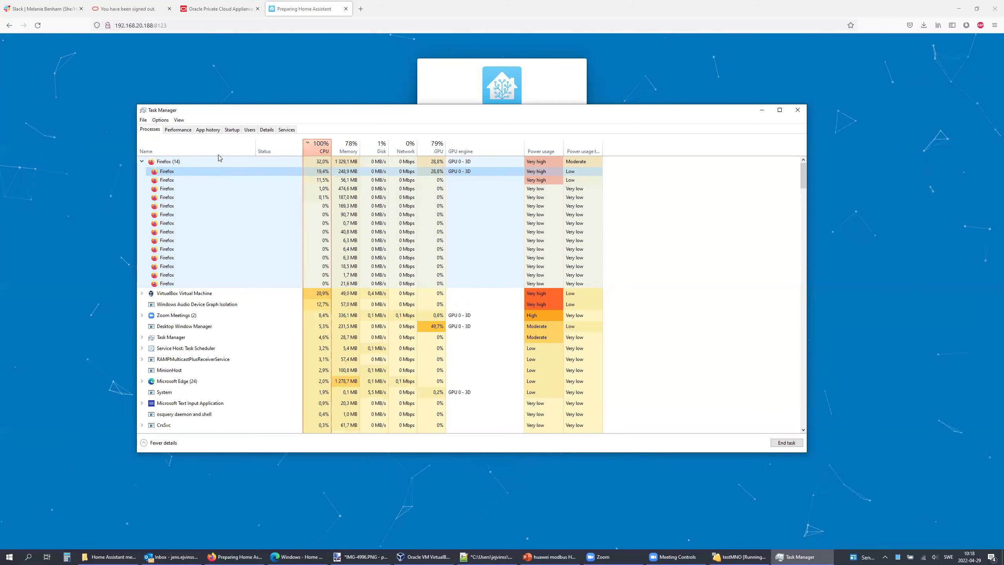
{"action": "left_click", "coordinate": [176, 131]}
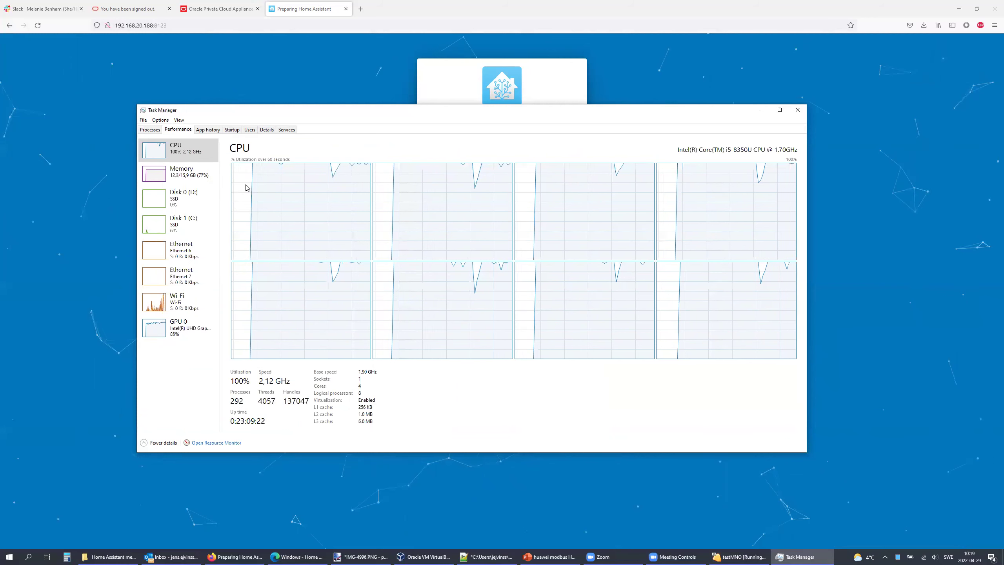
{"action": "left_click", "coordinate": [150, 131]}
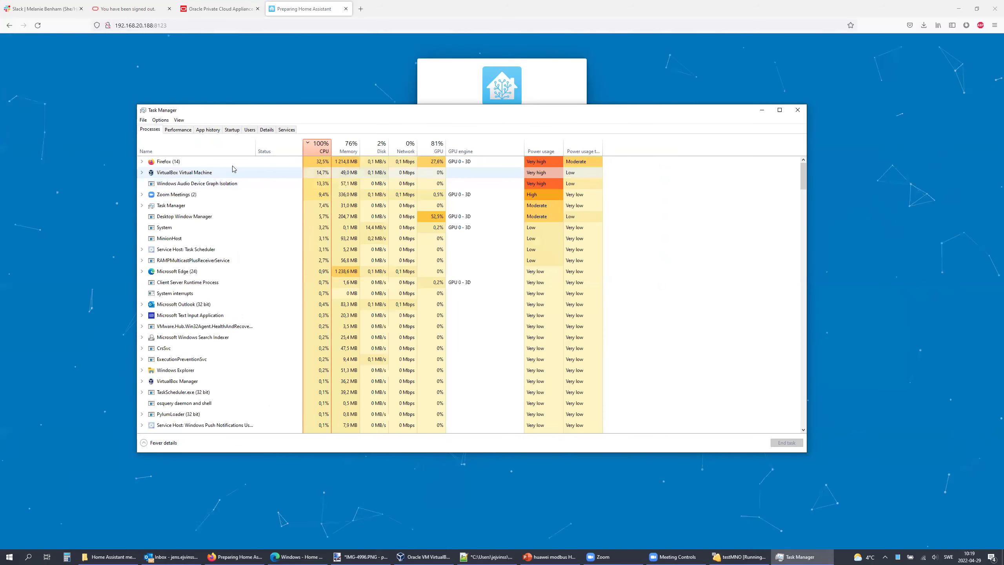
{"action": "left_click", "coordinate": [142, 162]}
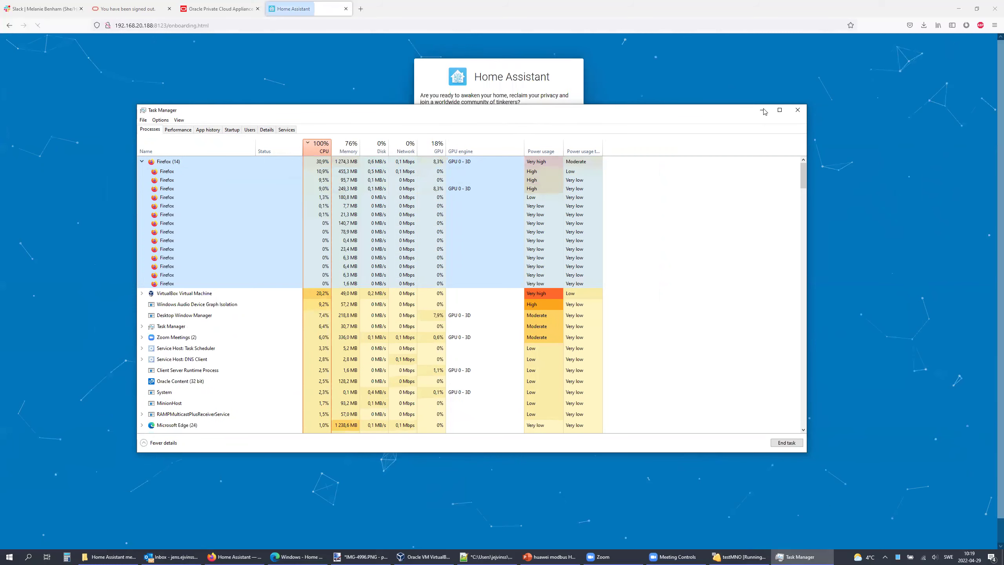
Step: Close Task Manager and create the owner account with name, username and password
{"action": "left_click", "coordinate": [798, 110]}
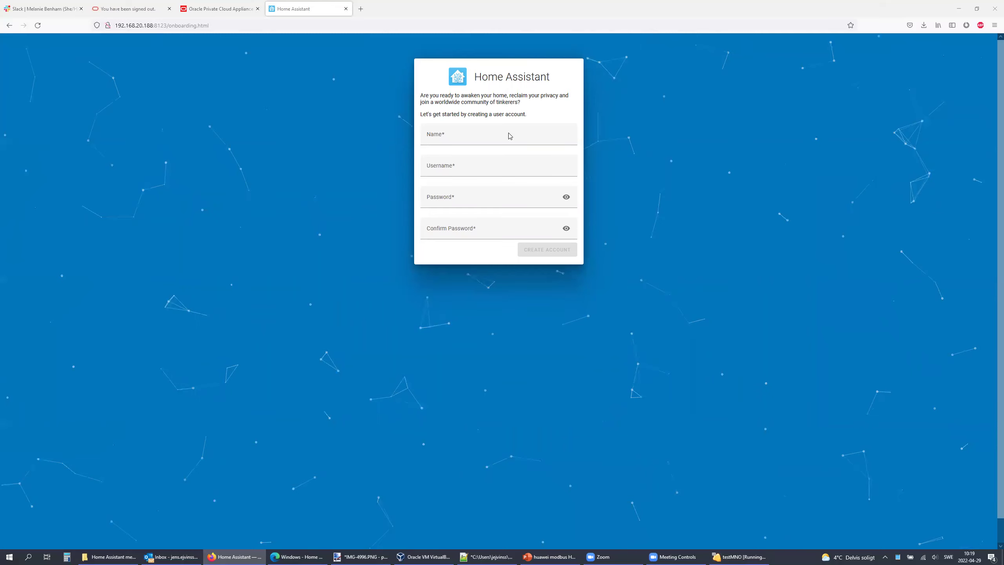
{"action": "left_click", "coordinate": [496, 138]}
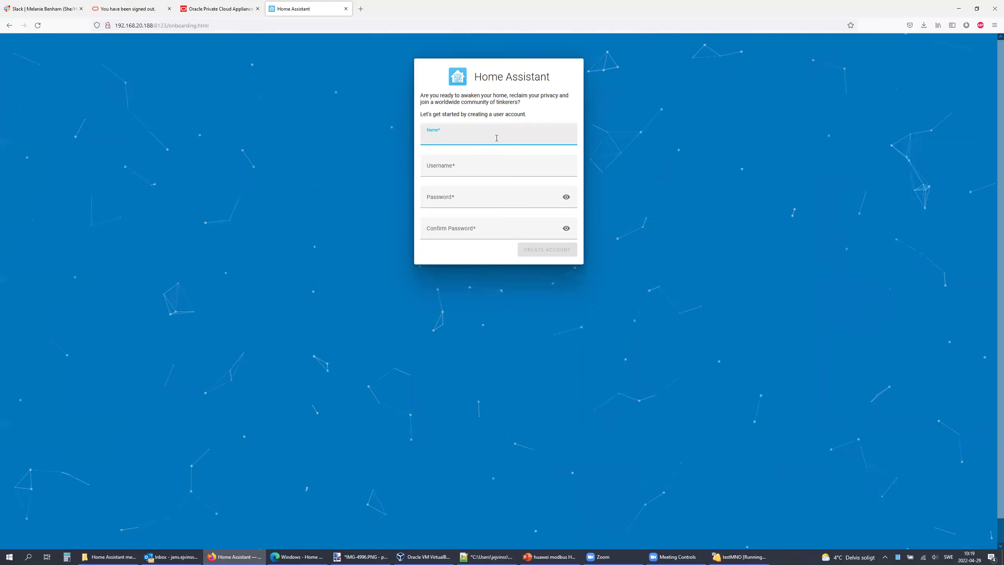
{"action": "key", "text": "Tab"}
{"action": "key", "text": "Tab"}
{"action": "key", "text": "Tab"}
{"action": "key", "text": "Return"}
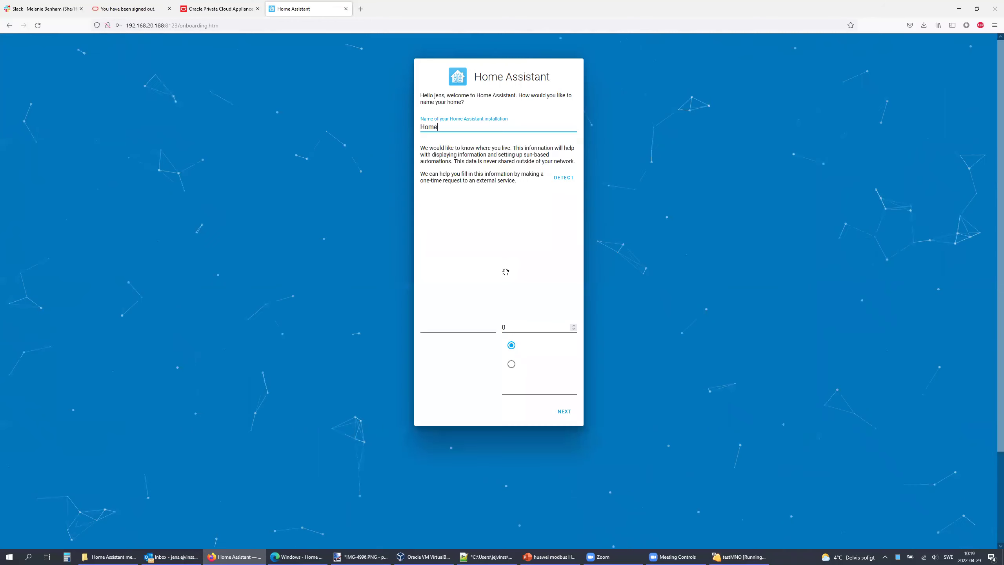
Step: Keep the home name Home, skip analytics sharing, and finish onboarding
{"action": "left_click", "coordinate": [565, 412]}
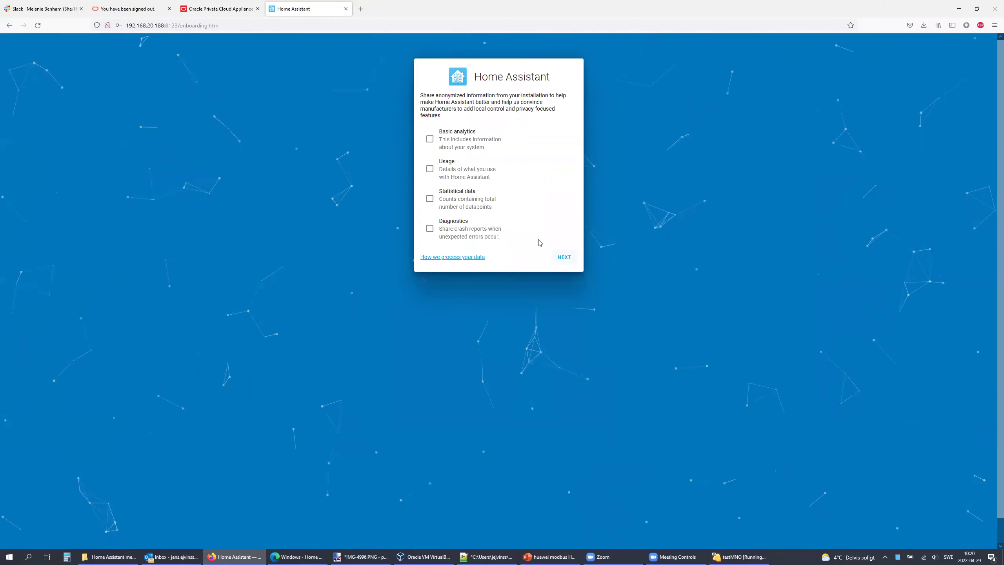
{"action": "key", "text": "Return"}
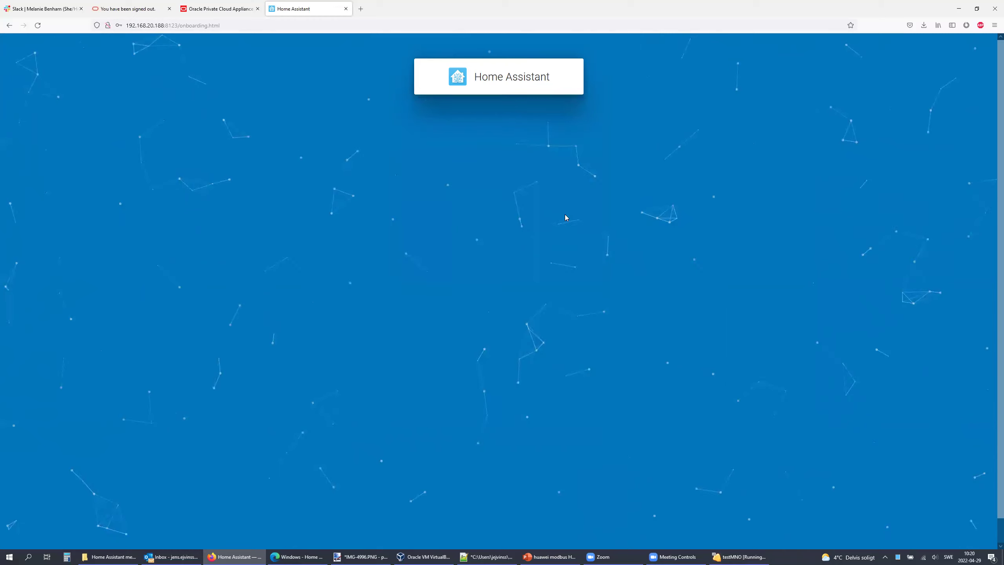
{"action": "left_click", "coordinate": [569, 230]}
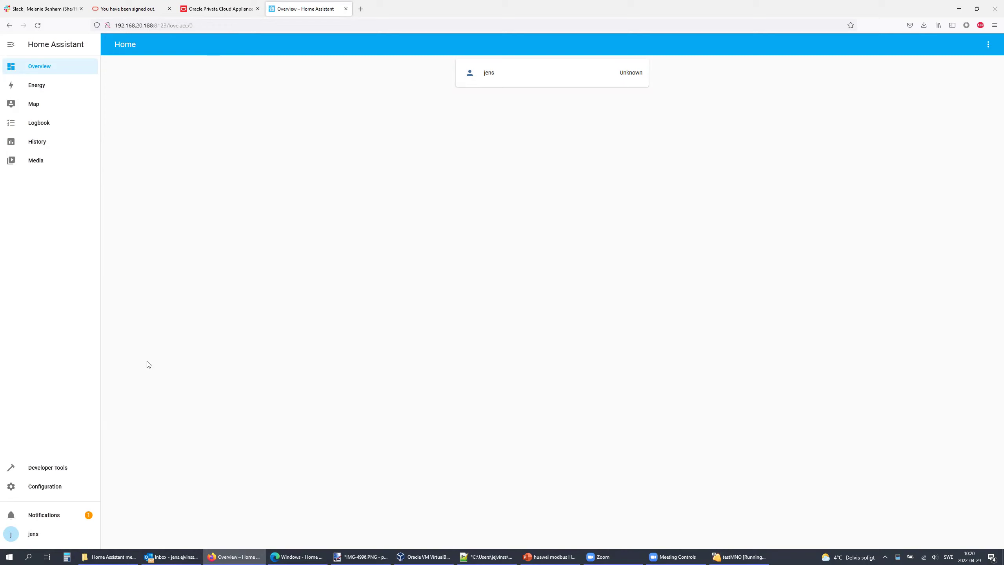
Step: Go to Configuration > Add-ons, Backups & Supervisor > Add-on Store and follow the enable-advanced-mode link
{"action": "left_click", "coordinate": [45, 490]}
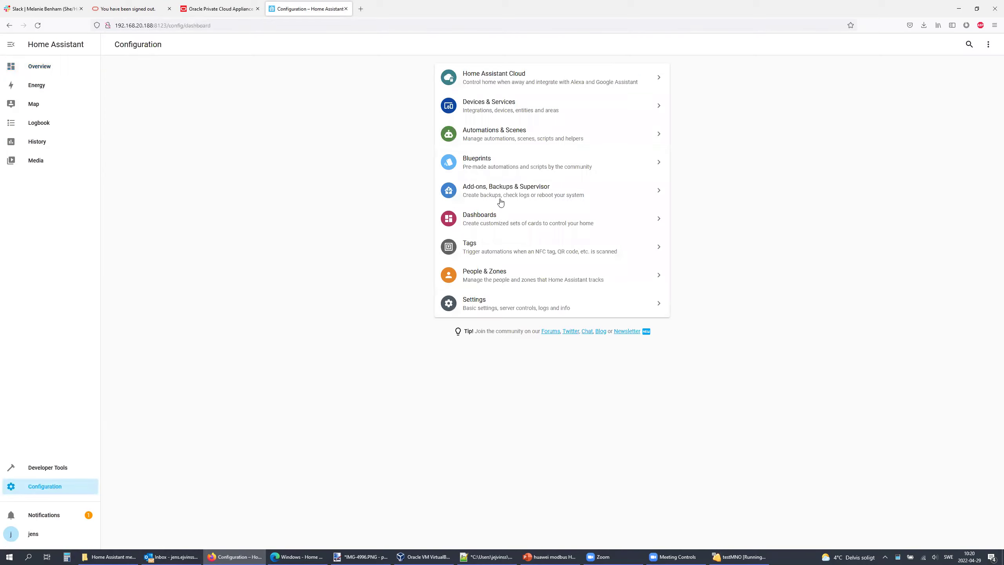
{"action": "left_click", "coordinate": [499, 190]}
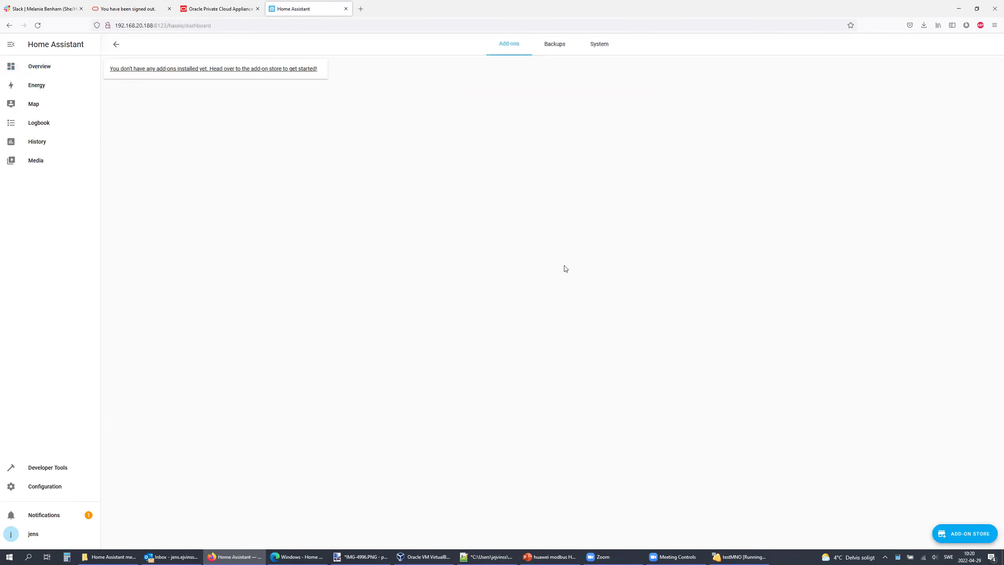
{"action": "left_click", "coordinate": [964, 535]}
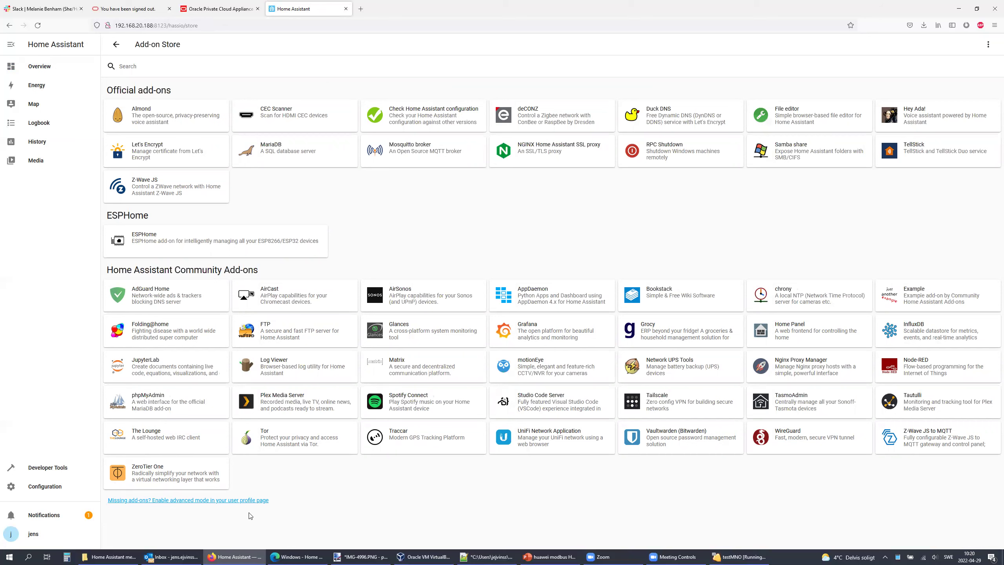
{"action": "left_click", "coordinate": [223, 501]}
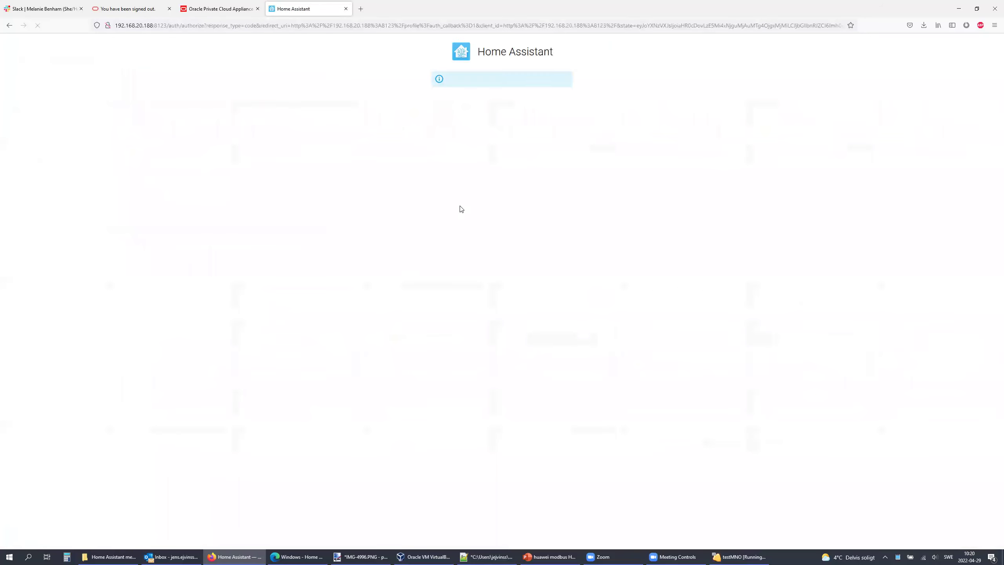
Step: Log in again, decline saving the password, and turn on Advanced Mode in the profile
{"action": "key", "text": "Tab"}
{"action": "type", "text": "••••"}
{"action": "key", "text": "Return"}
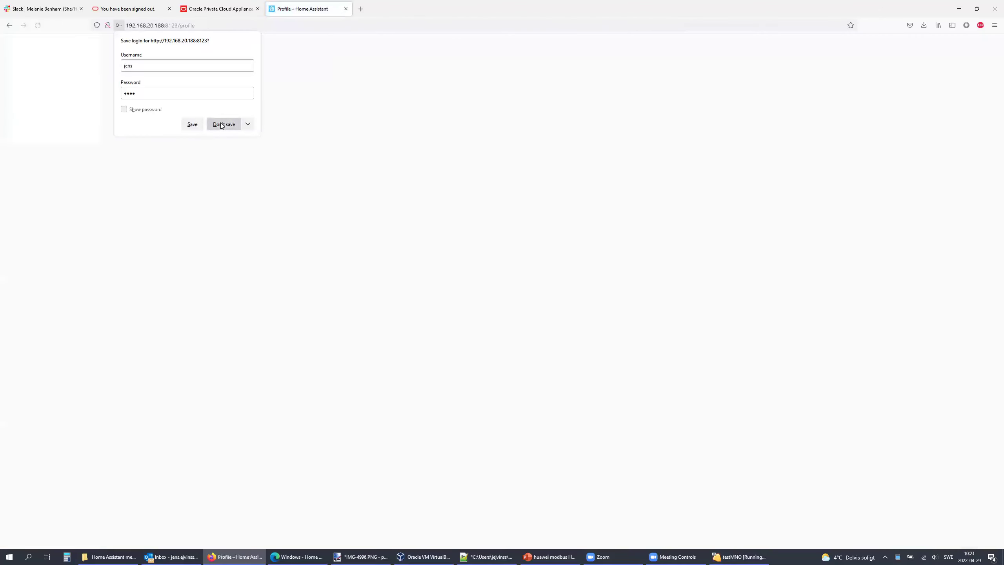
{"action": "left_click", "coordinate": [223, 124]}
{"action": "scroll", "coordinate": [487, 274], "scroll_direction": "down", "scroll_amount": 3}
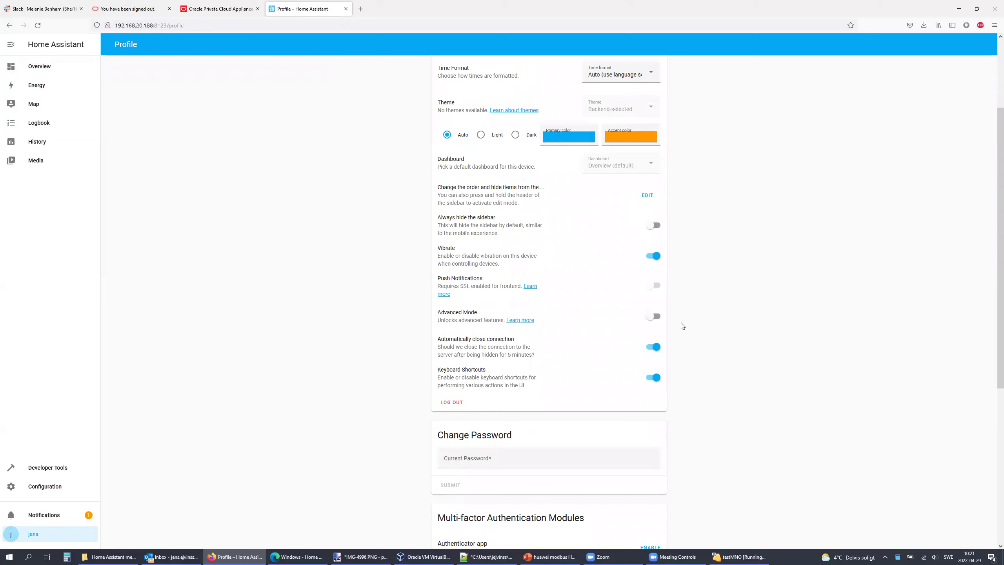
{"action": "left_click", "coordinate": [650, 316]}
Step: Return to the Add-on Store via Configuration > Add-ons, Backups & Supervisor
{"action": "left_click", "coordinate": [43, 488]}
{"action": "left_click", "coordinate": [466, 190]}
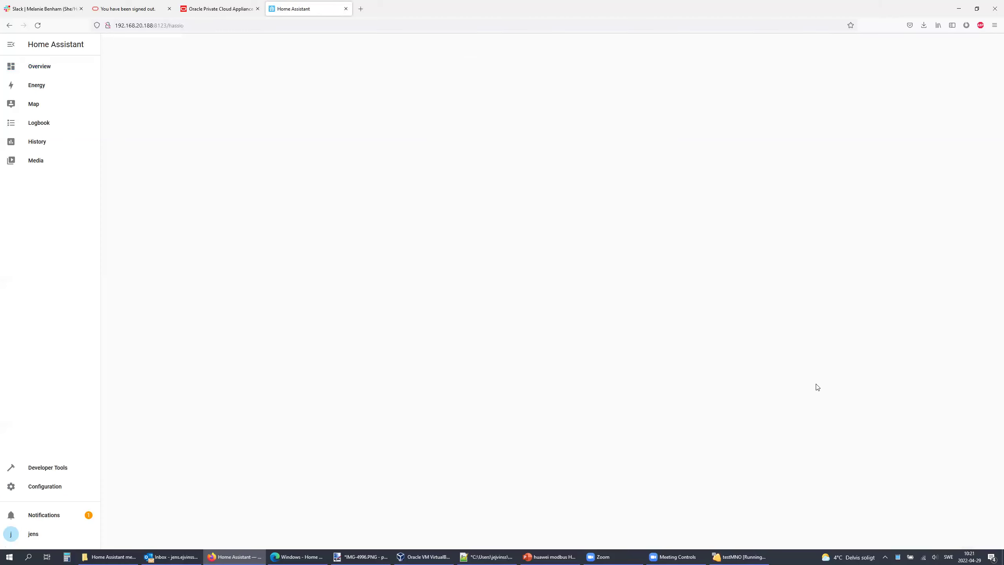
{"action": "left_click", "coordinate": [964, 534]}
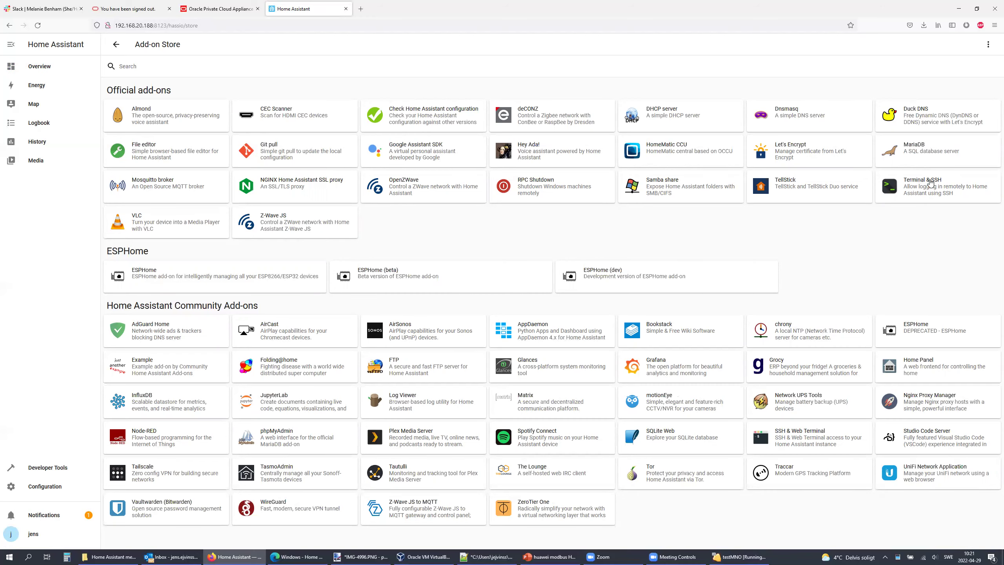
Step: Install the Terminal & SSH and Node-RED add-ons from the Add-on Store
{"action": "left_click", "coordinate": [934, 188]}
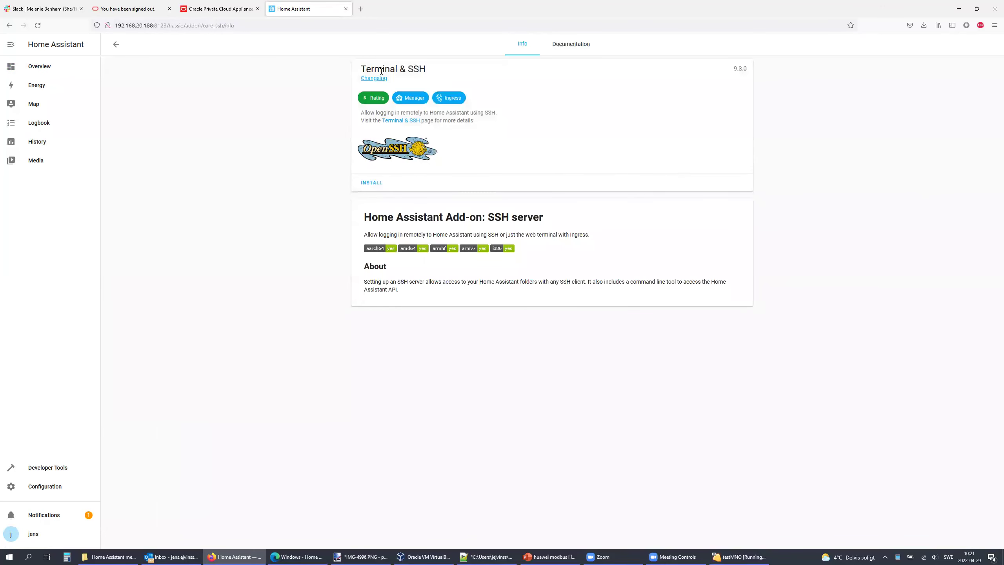
{"action": "left_click", "coordinate": [367, 185]}
{"action": "left_click", "coordinate": [115, 44]}
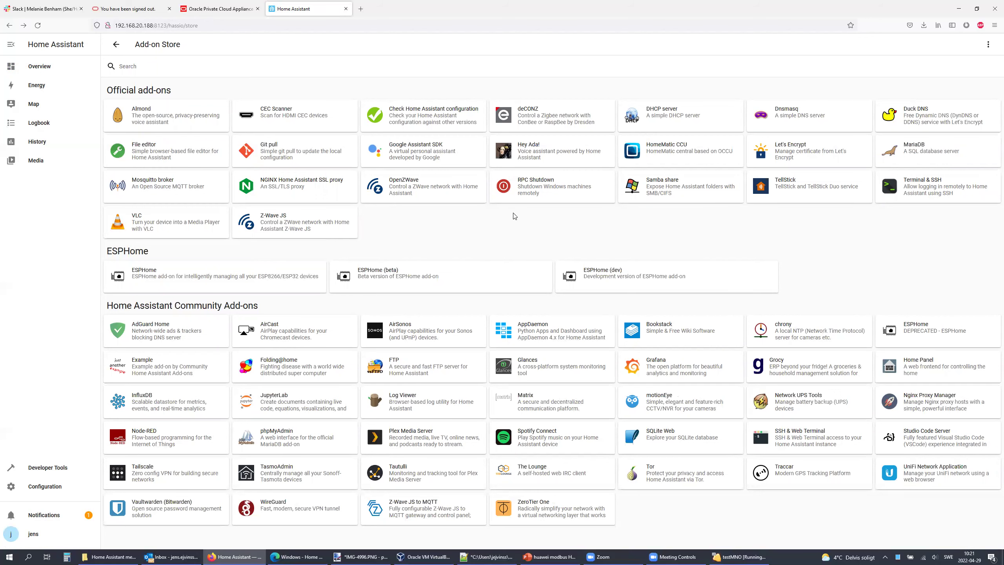
{"action": "left_click", "coordinate": [146, 437]}
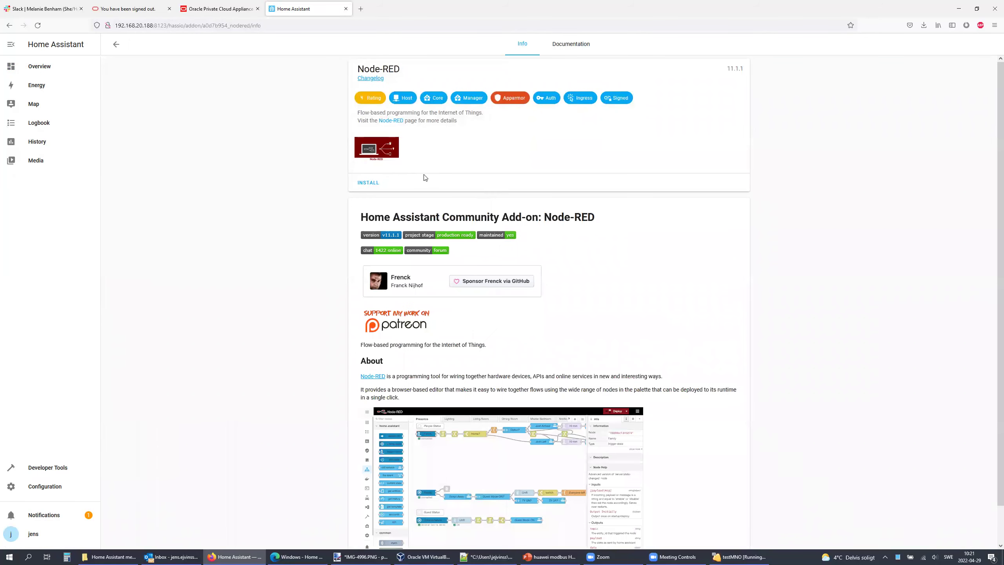
{"action": "left_click", "coordinate": [372, 183]}
{"action": "left_click", "coordinate": [116, 44]}
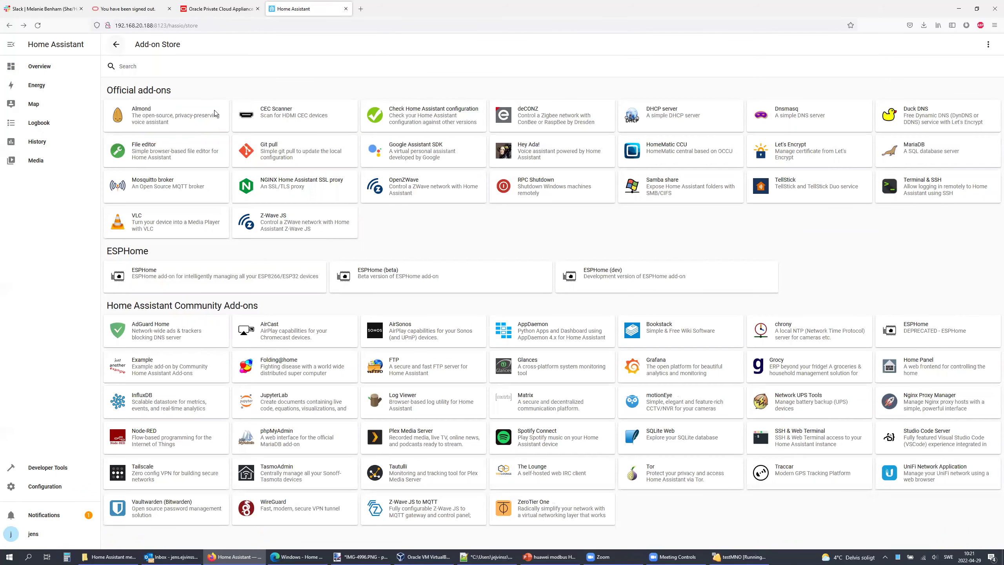
Step: Show Terminal & SSH in the sidebar and start it
{"action": "left_click", "coordinate": [889, 197]}
{"action": "left_click", "coordinate": [561, 241]}
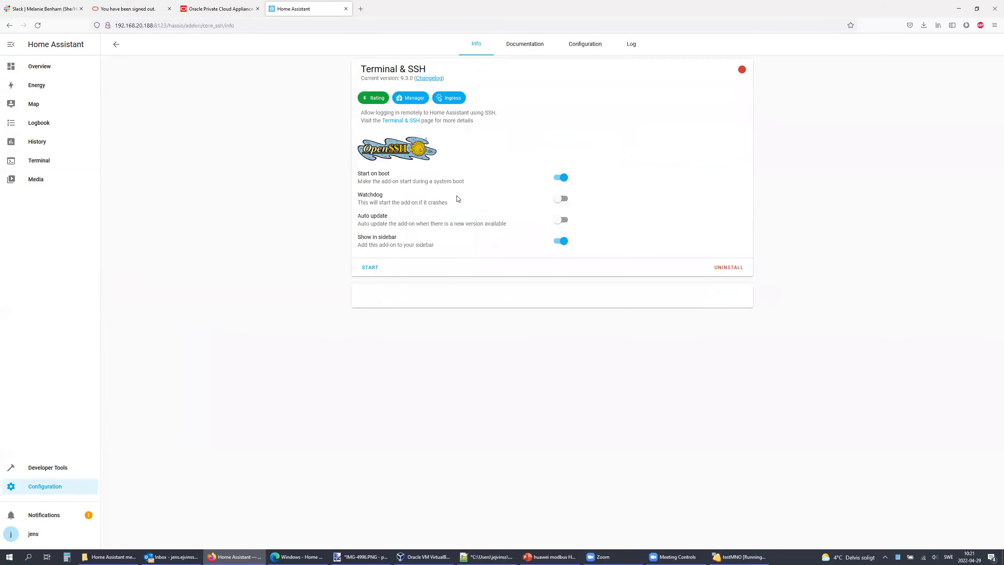
{"action": "left_click", "coordinate": [370, 268]}
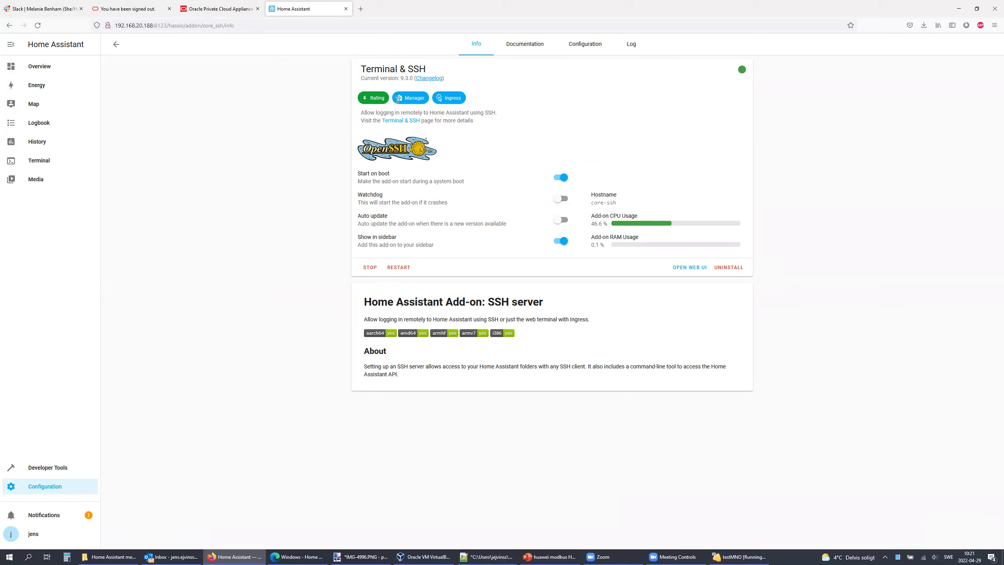
{"action": "left_click", "coordinate": [116, 45]}
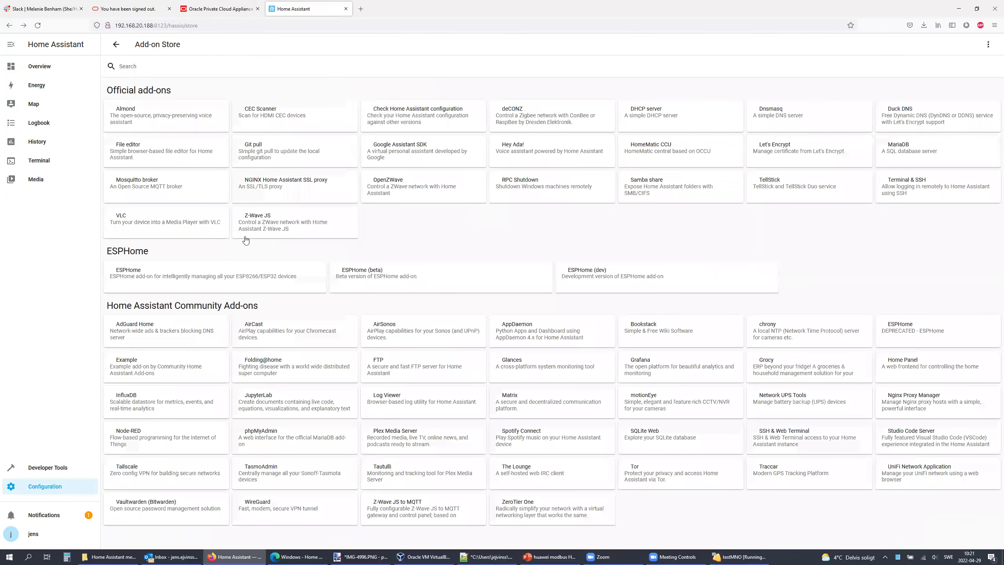
Step: Start installing the InfluxDB and Grafana add-ons, then open the installed Node-RED add-on page
{"action": "left_click", "coordinate": [145, 402]}
{"action": "left_click", "coordinate": [374, 183]}
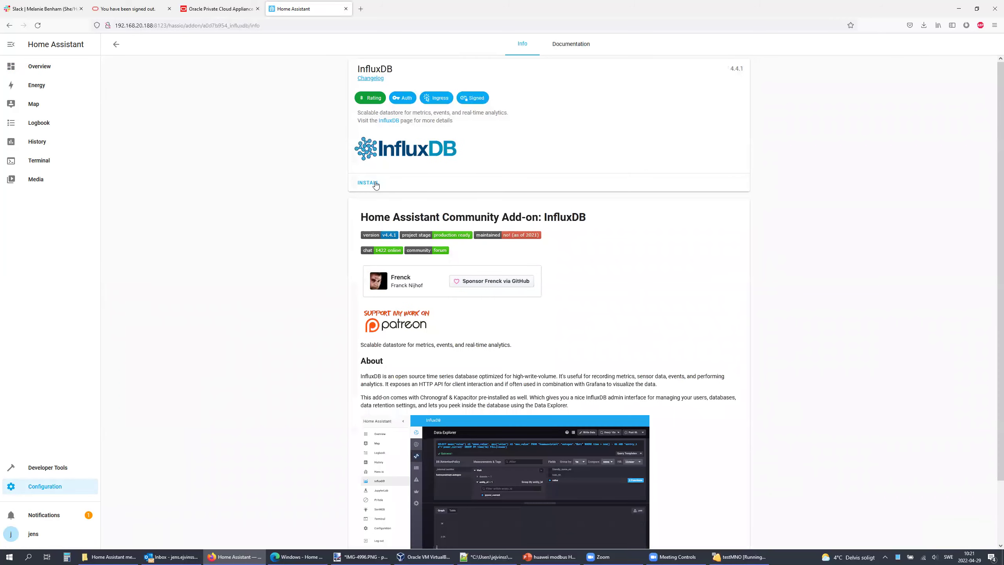
{"action": "left_click", "coordinate": [116, 44]}
{"action": "left_click", "coordinate": [651, 365]}
{"action": "left_click", "coordinate": [380, 186]}
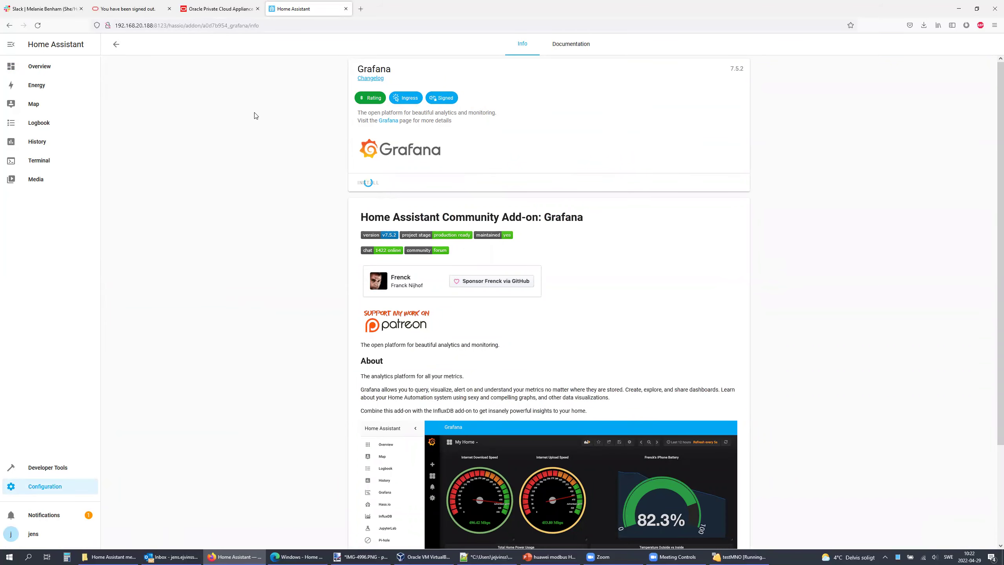
{"action": "left_click", "coordinate": [114, 45]}
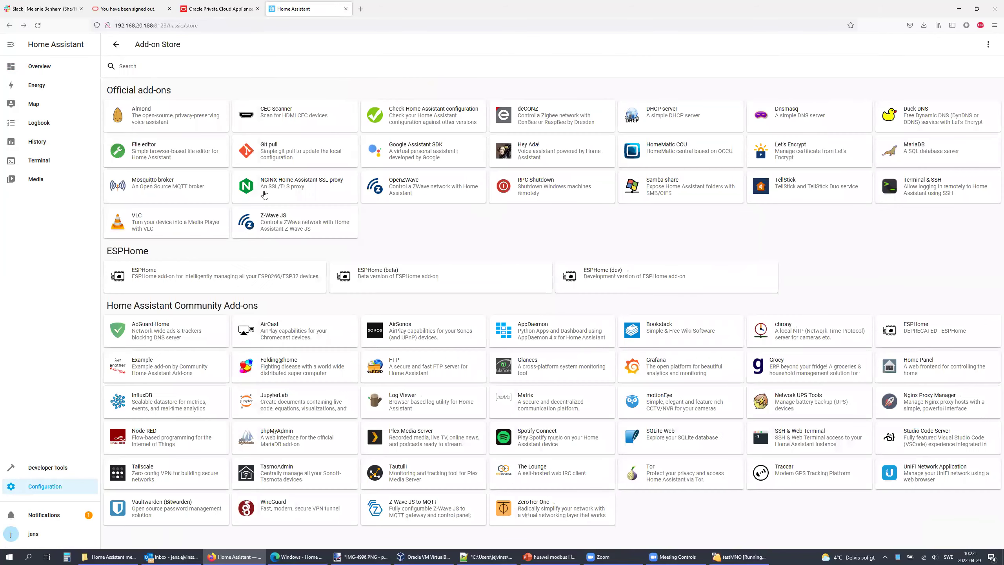
{"action": "left_click", "coordinate": [157, 439]}
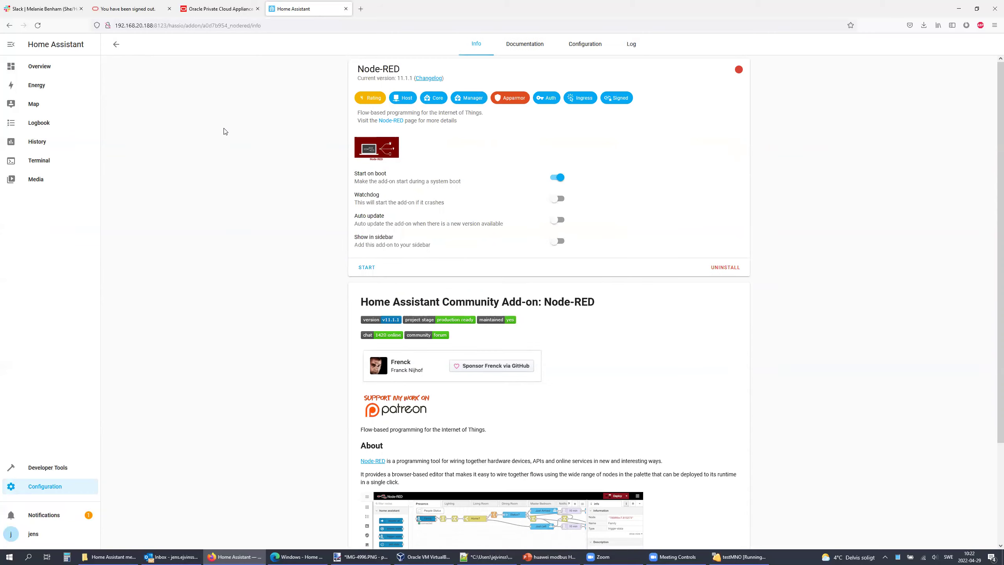
Step: Show Node-RED in the sidebar and save its options with ssl false and a credential secret
{"action": "left_click", "coordinate": [557, 241]}
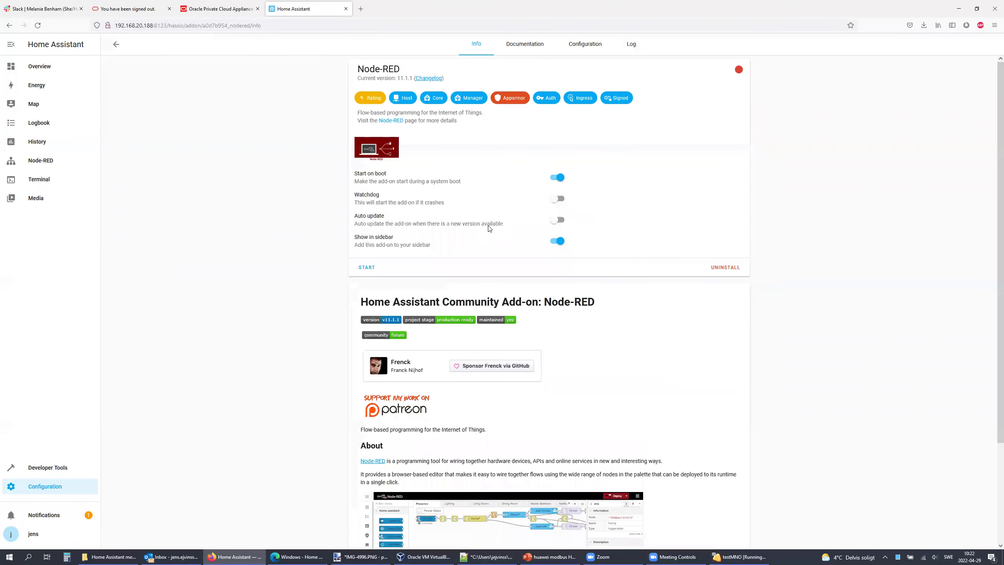
{"action": "left_click", "coordinate": [590, 44]}
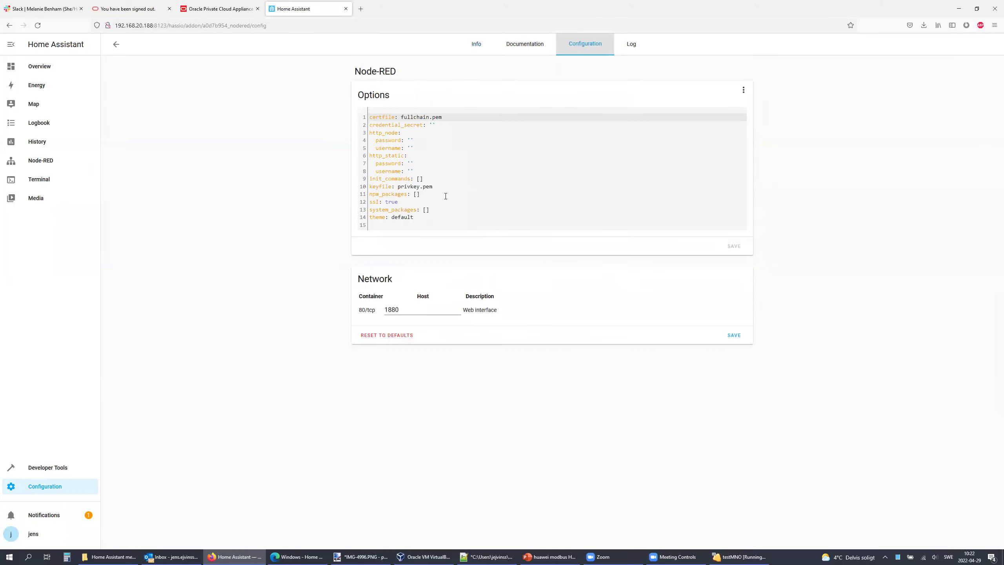
{"action": "double_click", "coordinate": [392, 202]}
{"action": "type", "text": "fals"}
{"action": "left_click", "coordinate": [432, 125]}
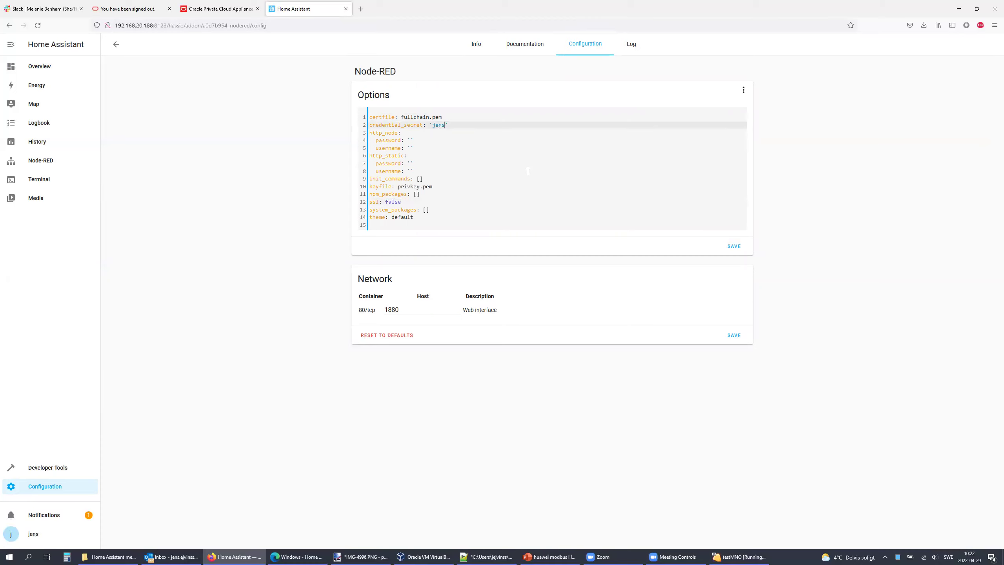
{"action": "left_click", "coordinate": [734, 246]}
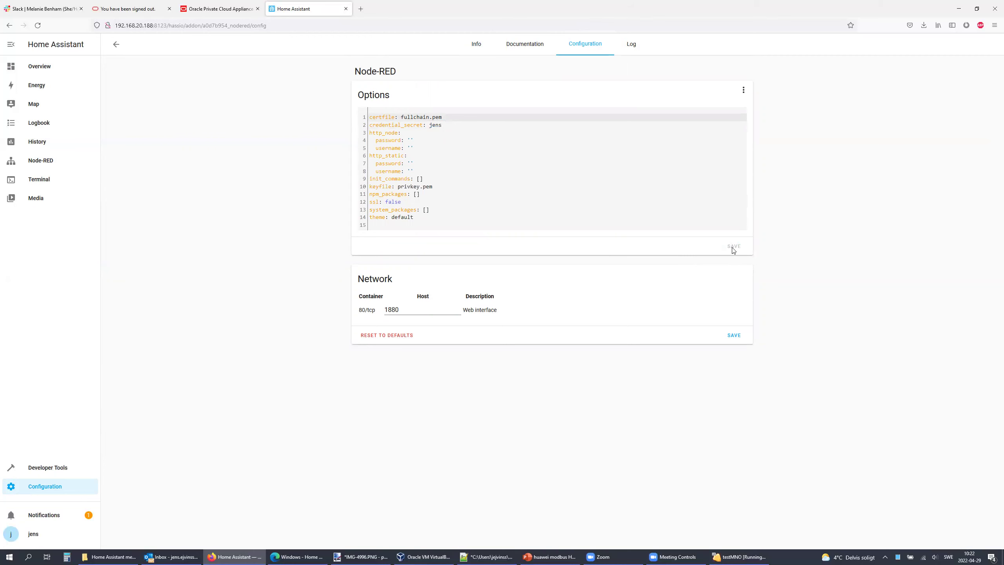
Step: Start the Node-RED add-on and return to the Add-on Store
{"action": "left_click", "coordinate": [476, 45]}
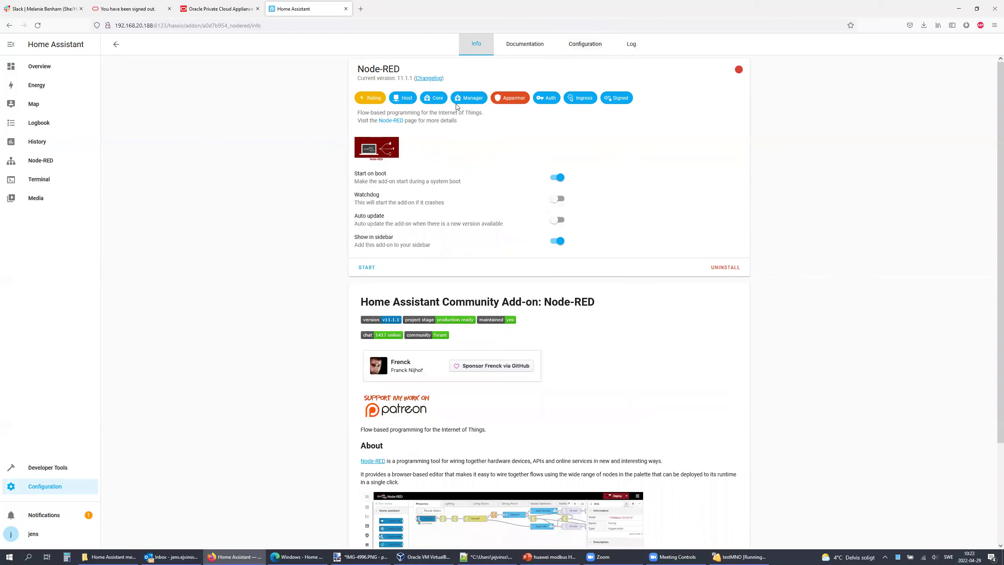
{"action": "left_click", "coordinate": [367, 268]}
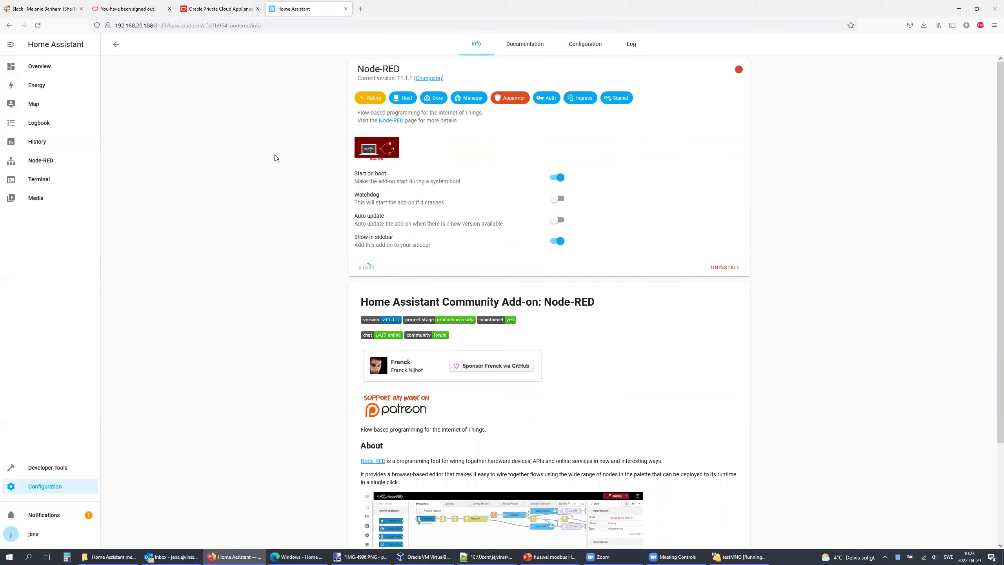
{"action": "left_click", "coordinate": [116, 44]}
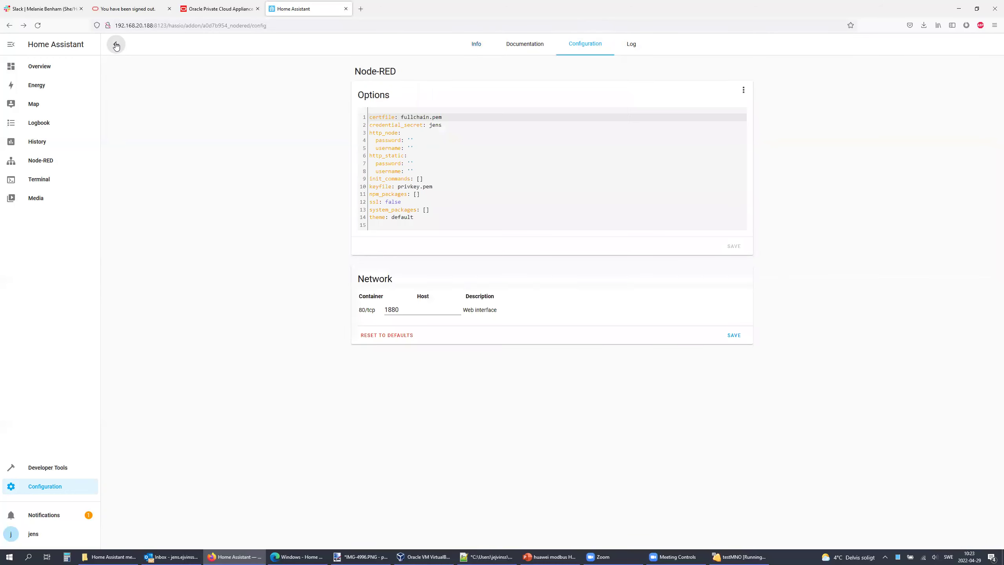
{"action": "left_click", "coordinate": [115, 44]}
{"action": "left_click", "coordinate": [115, 44]}
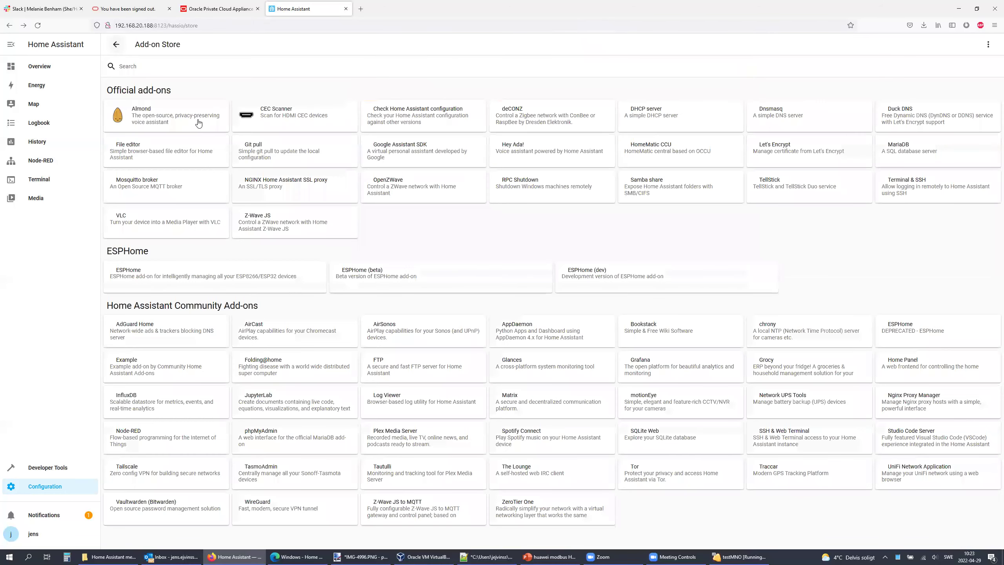
Step: Open InfluxDB, show it in the sidebar, and save its options with ssl set to false
{"action": "left_click", "coordinate": [155, 406]}
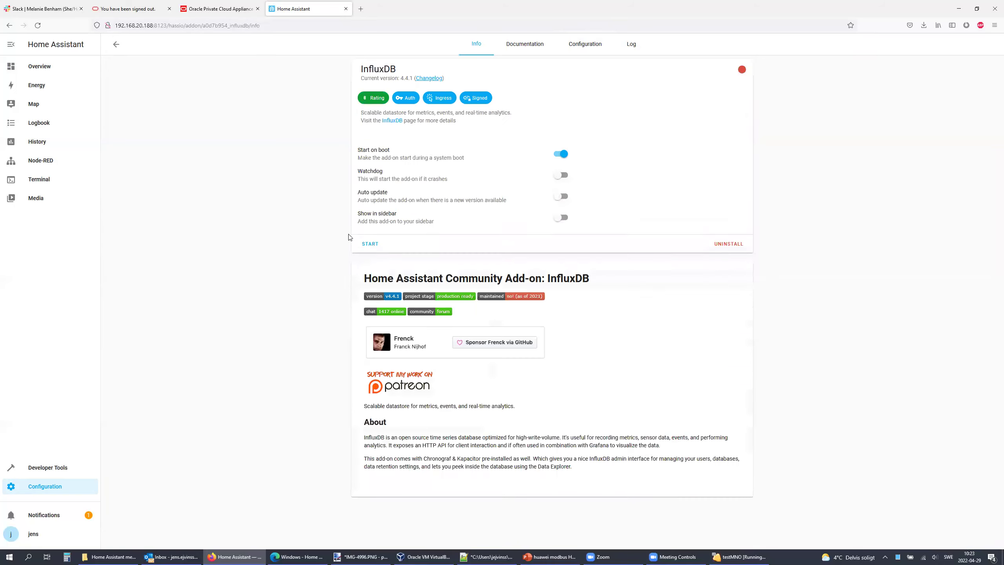
{"action": "left_click", "coordinate": [567, 248]}
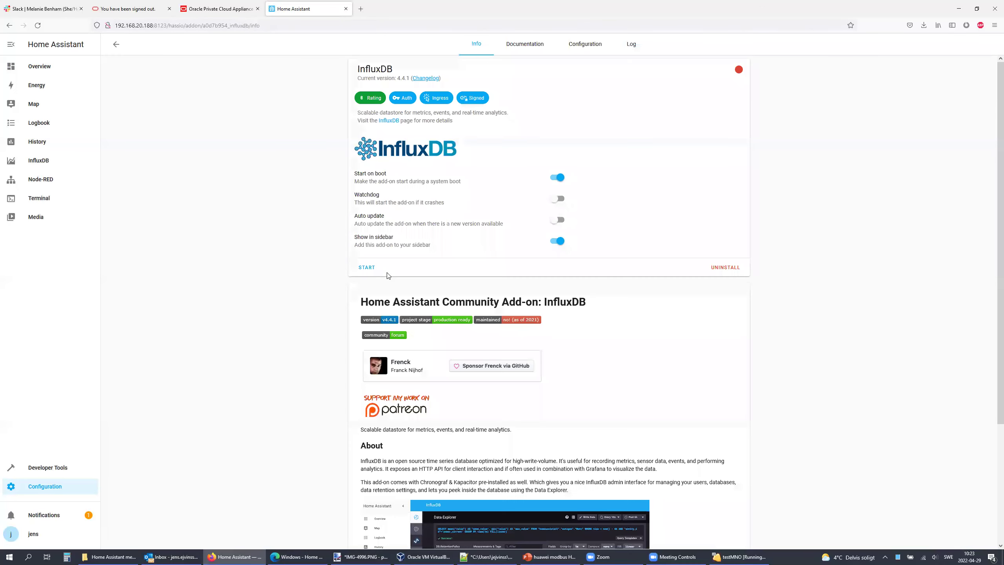
{"action": "left_click", "coordinate": [585, 45]}
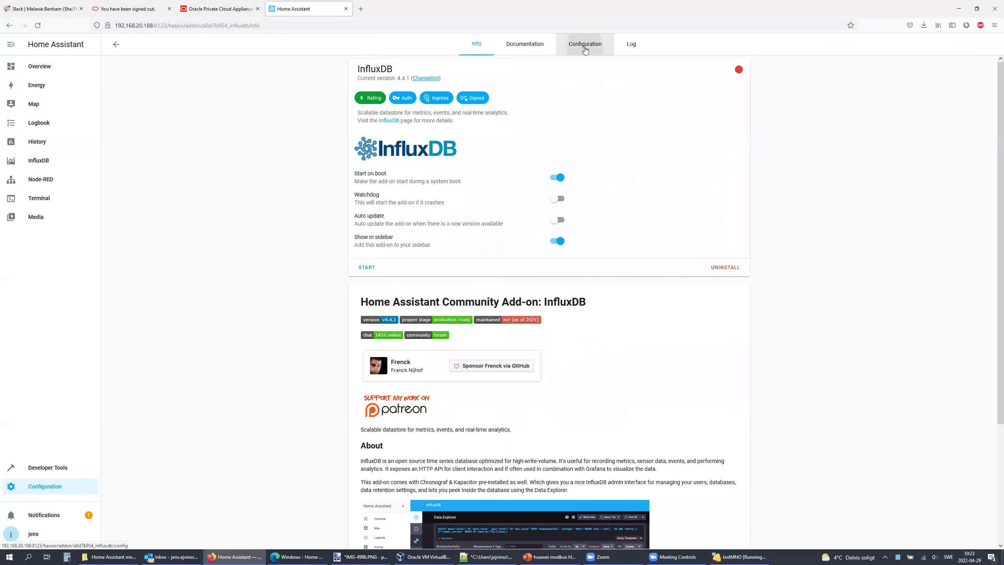
{"action": "double_click", "coordinate": [387, 155]}
{"action": "type", "text": "false"}
{"action": "left_click", "coordinate": [733, 185]}
Step: Start InfluxDB, then go back to the Add-on Store and open Grafana
{"action": "left_click", "coordinate": [477, 47]}
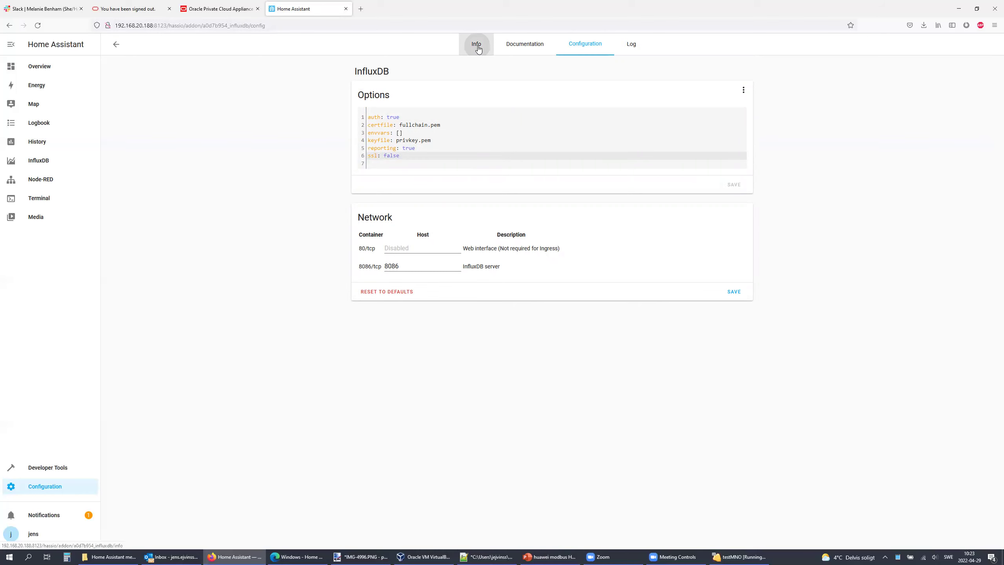
{"action": "left_click", "coordinate": [367, 269]}
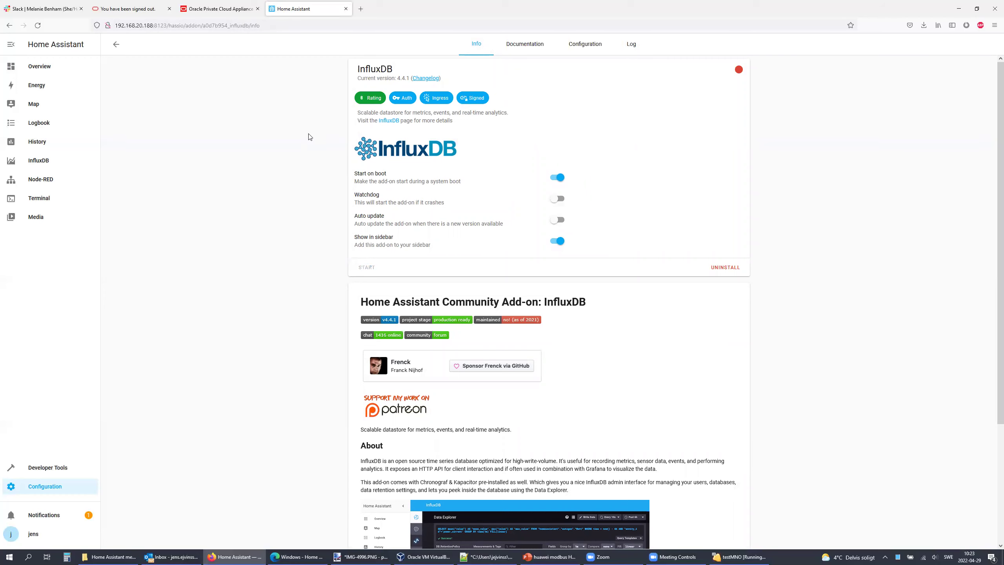
{"action": "left_click", "coordinate": [116, 45]}
{"action": "left_click", "coordinate": [116, 45]}
{"action": "left_click", "coordinate": [115, 47]}
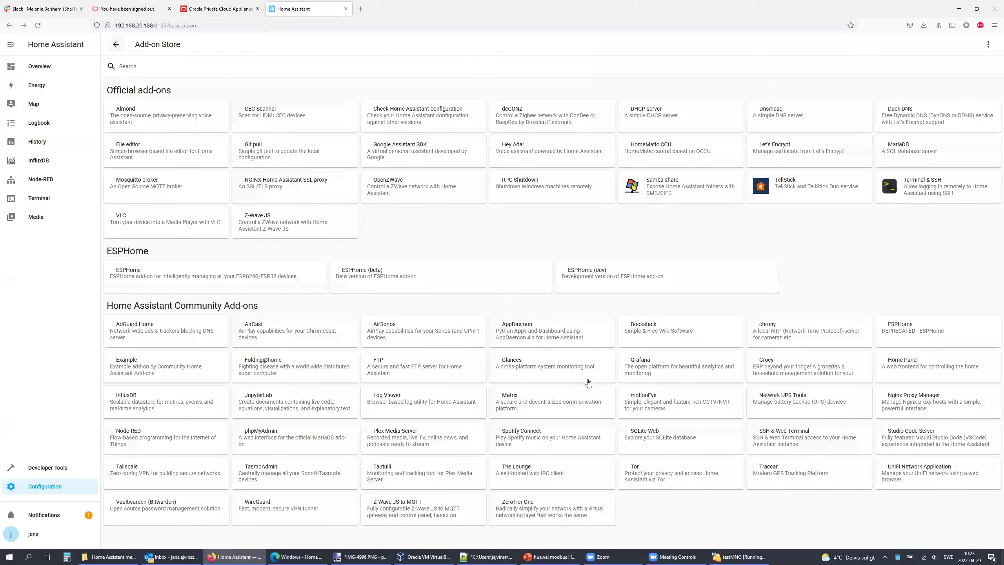
{"action": "left_click", "coordinate": [686, 370]}
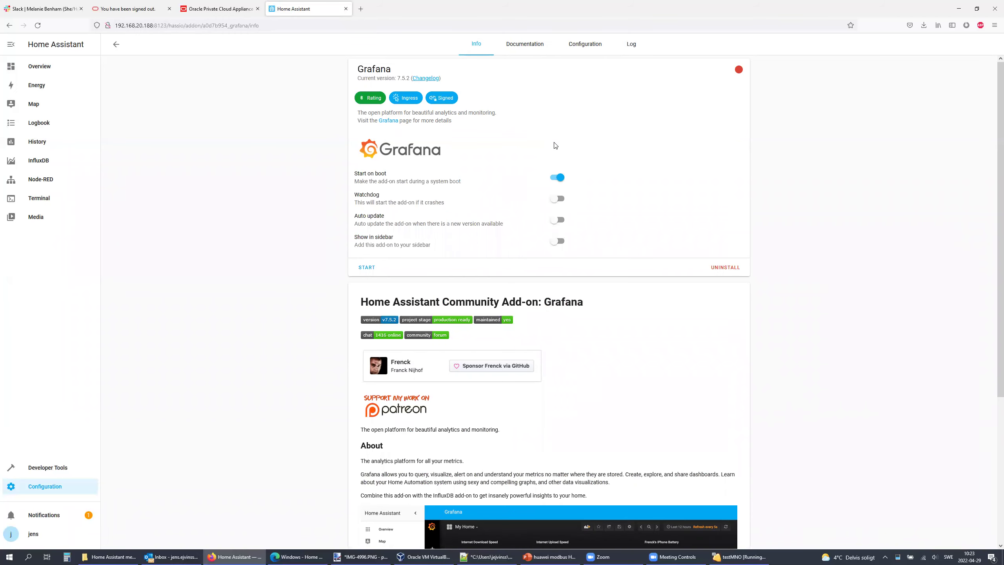
Step: Enable Show in sidebar for Grafana, change ssl from true to false and save, then start Grafana
{"action": "left_click", "coordinate": [562, 241]}
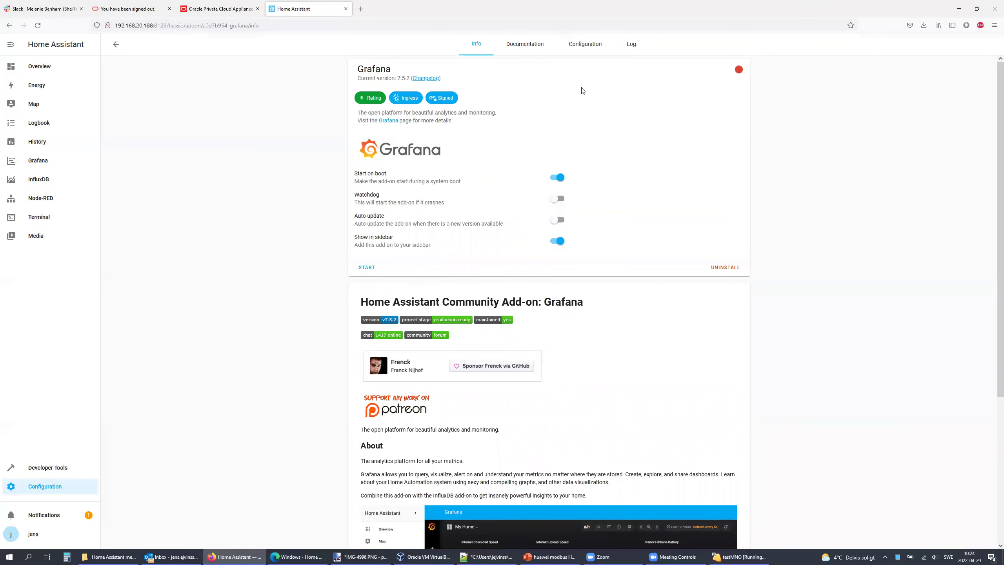
{"action": "left_click", "coordinate": [586, 44]}
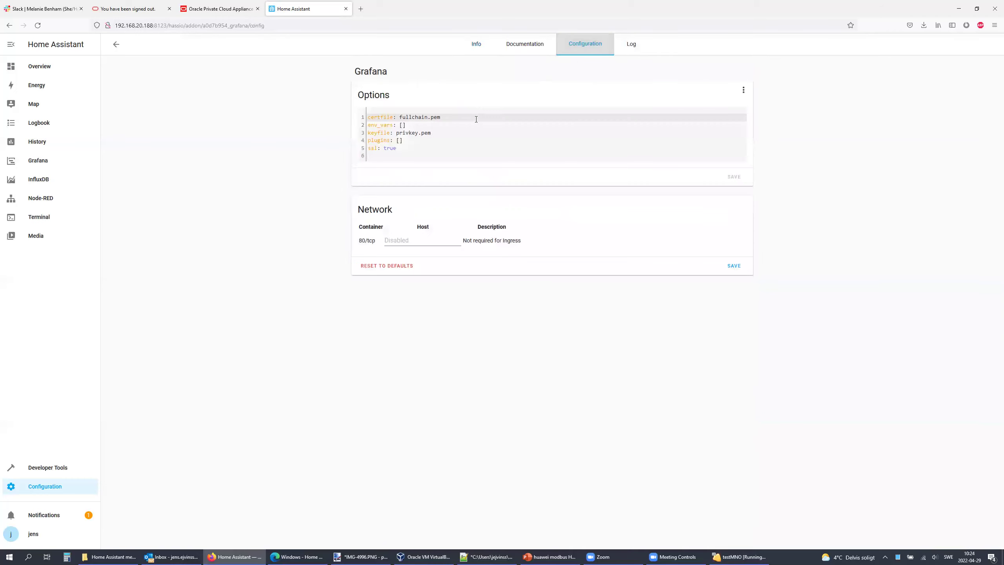
{"action": "double_click", "coordinate": [384, 149]}
{"action": "type", "text": "false"}
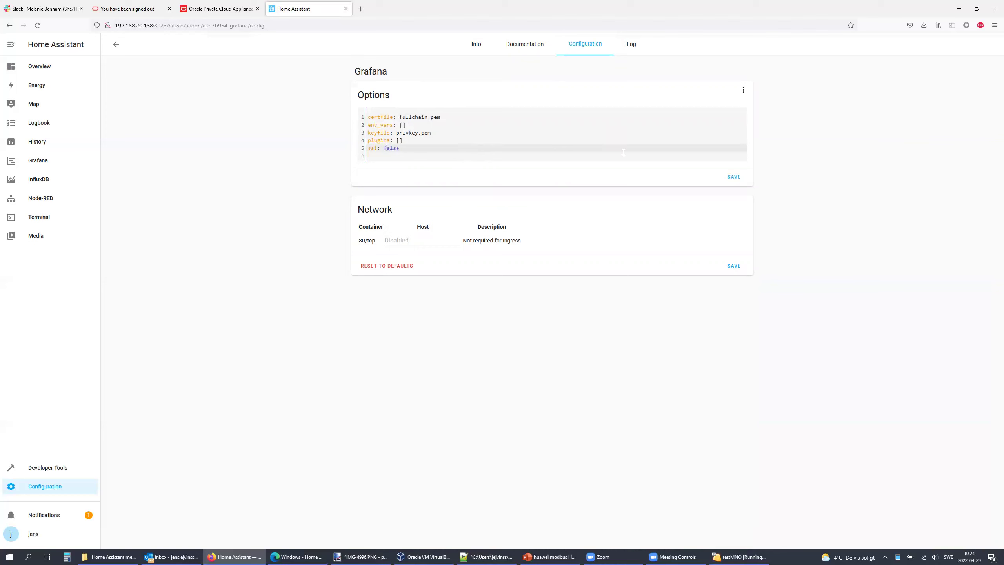
{"action": "left_click", "coordinate": [734, 177]}
{"action": "left_click", "coordinate": [476, 44]}
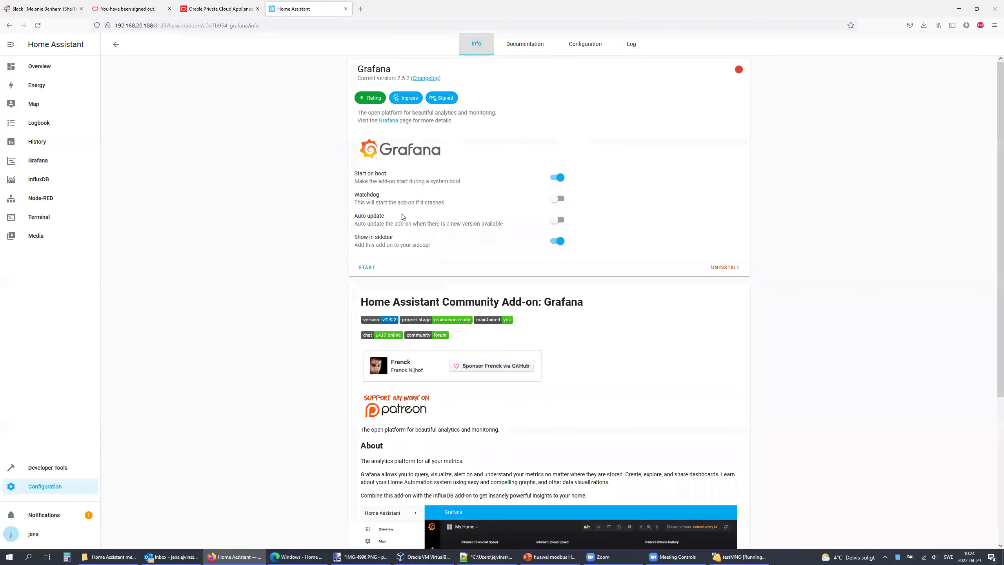
{"action": "left_click", "coordinate": [366, 268]}
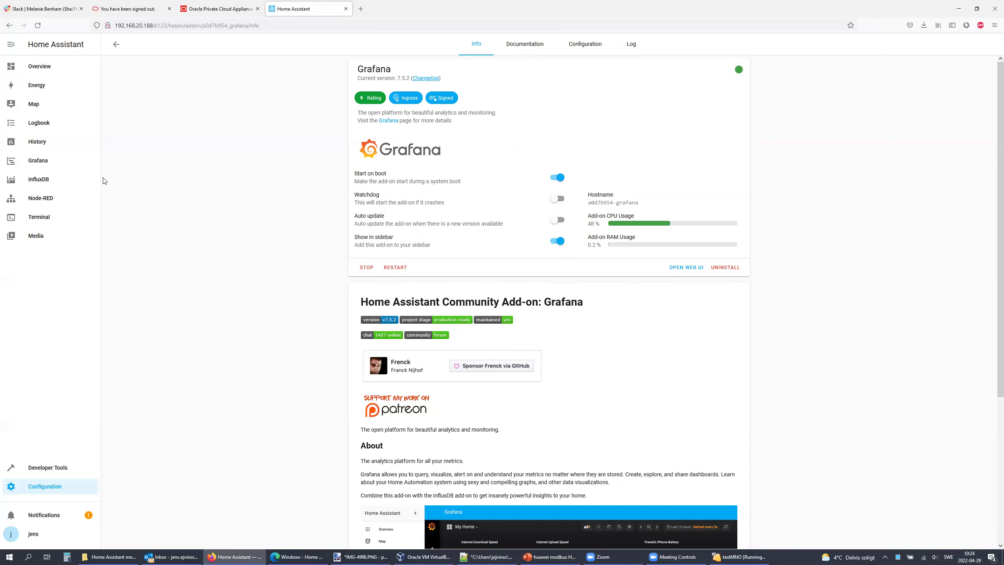
Step: Open the Terminal panel at a fresh prompt, then bring the Edge window forward
{"action": "left_click", "coordinate": [36, 219]}
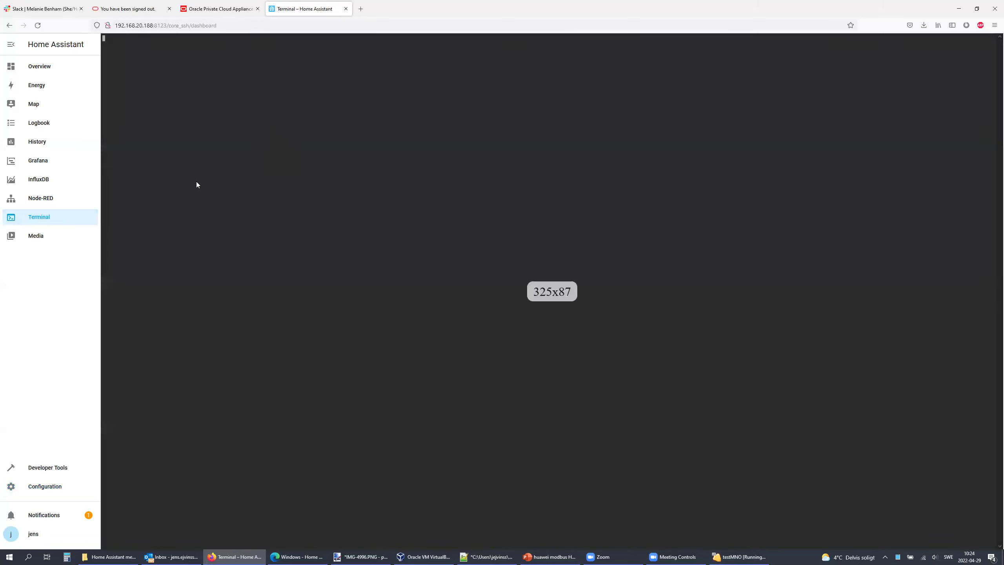
{"action": "key", "text": "Return"}
{"action": "key", "text": "Return"}
{"action": "key", "text": "Return"}
{"action": "key", "text": "Return"}
{"action": "key", "text": "Return"}
{"action": "key", "text": "Return"}
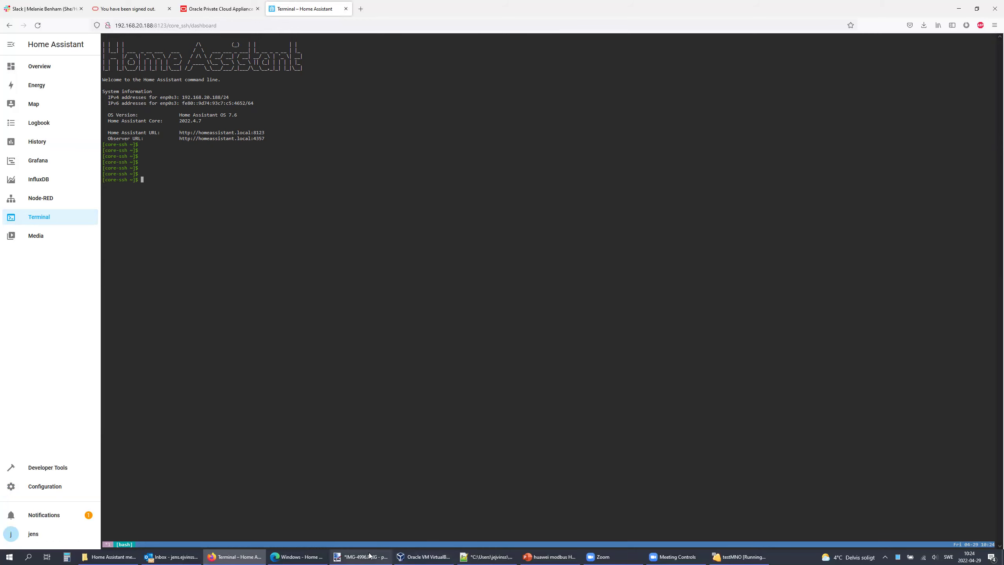
{"action": "left_click", "coordinate": [294, 556]}
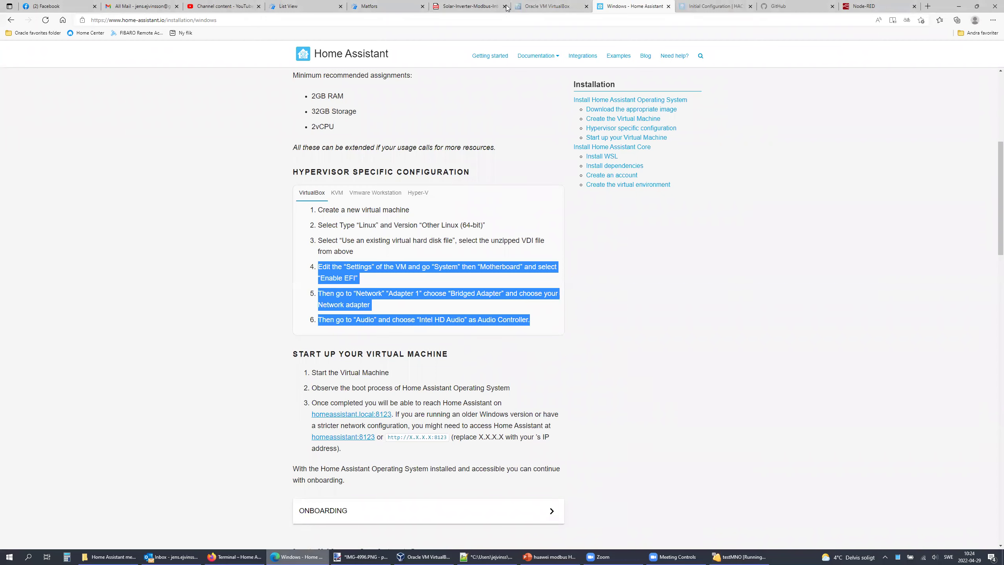
Step: In the HACS docs, go to hacs.xyz and open the Download page with the install command
{"action": "left_click", "coordinate": [708, 6]}
{"action": "scroll", "coordinate": [464, 93], "scroll_direction": "up", "scroll_amount": 10}
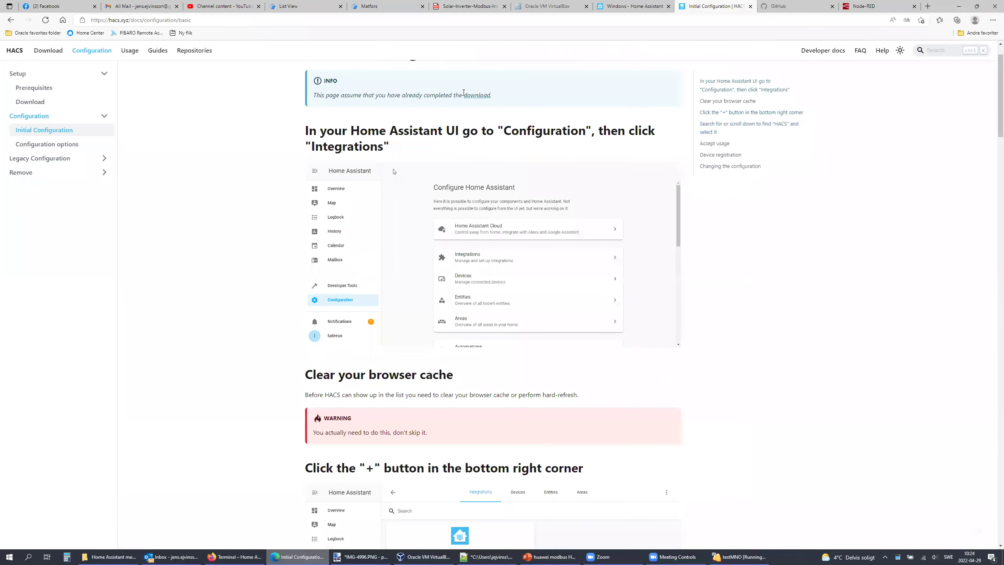
{"action": "left_click", "coordinate": [14, 50]}
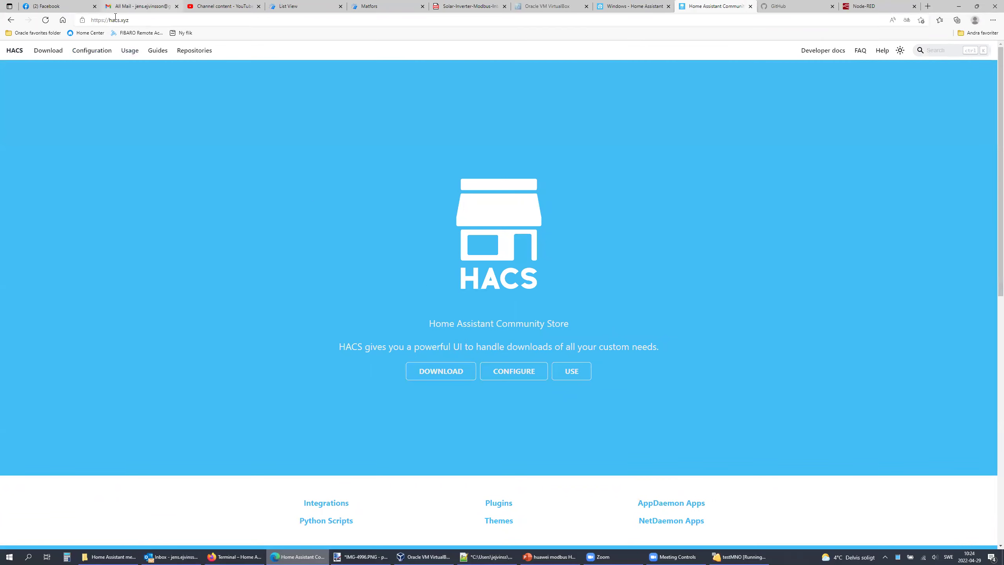
{"action": "left_click", "coordinate": [416, 374]}
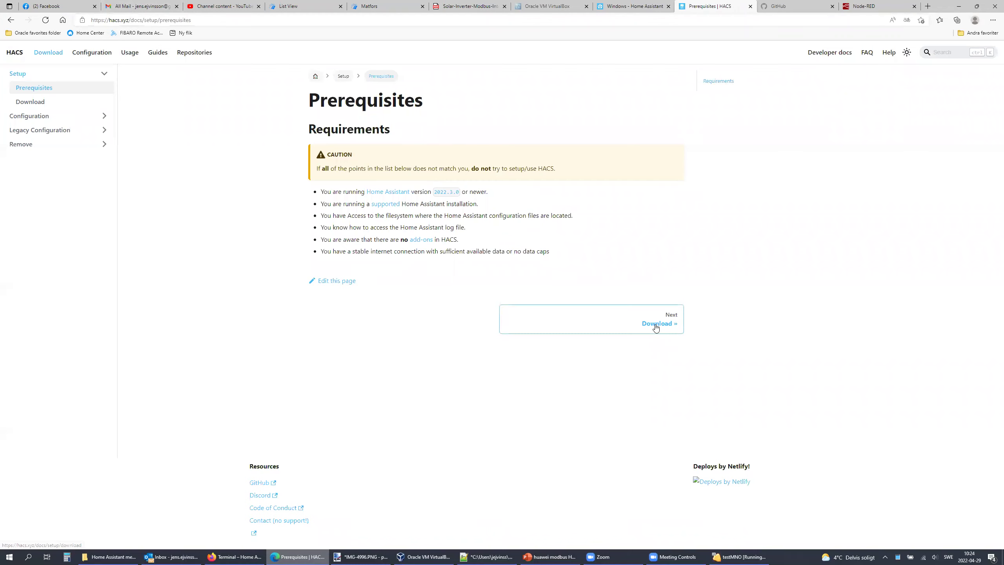
{"action": "left_click", "coordinate": [656, 324]}
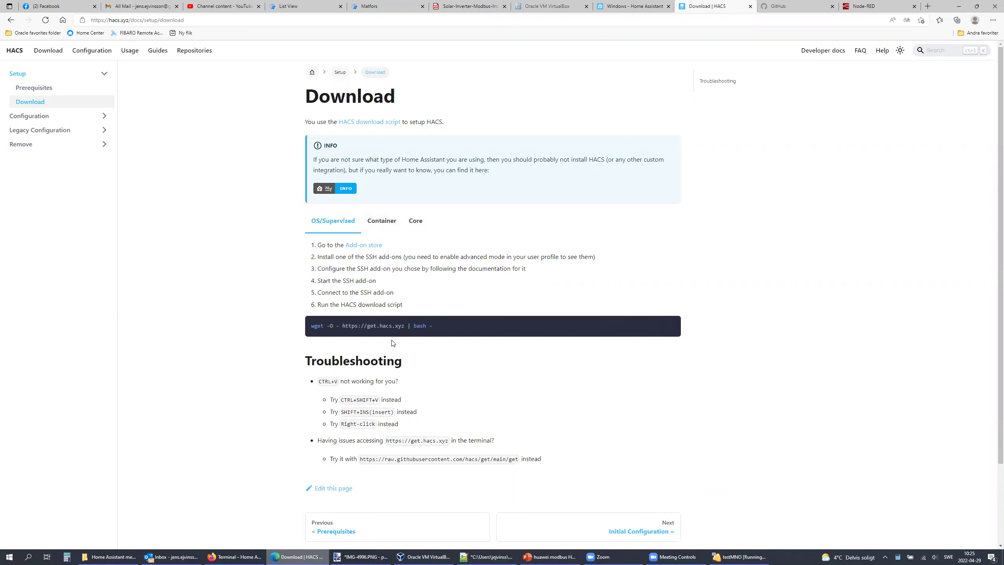
{"action": "key", "text": "alt+Tab"}
{"action": "key", "text": "Tab"}
{"action": "key", "text": "Tab"}
{"action": "type", "text": "wget"}
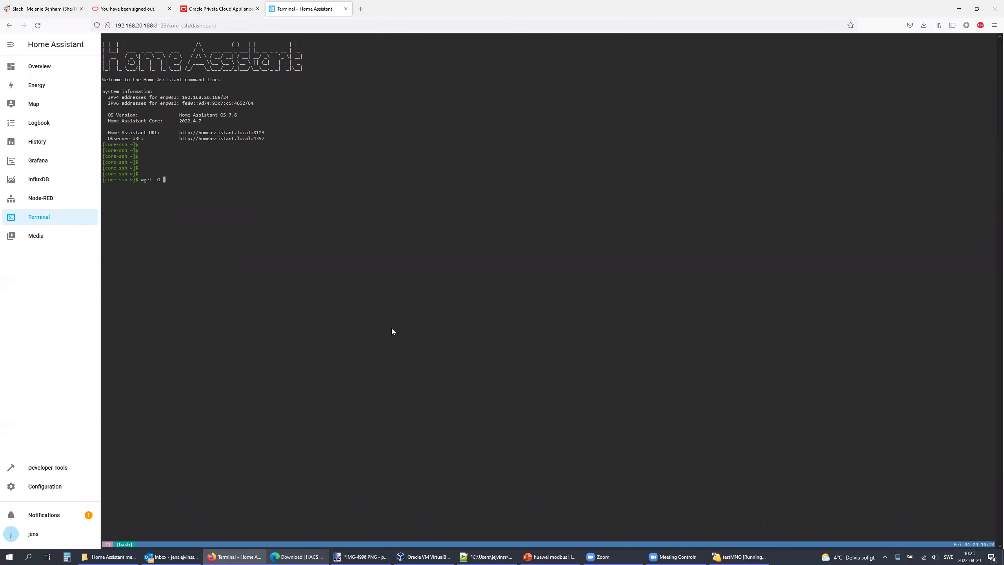
{"action": "type", "text": " -O - htt"}
{"action": "type", "text": "ps://get.hac"}
{"action": "type", "text": "s.xyz "}
{"action": "type", "text": "| basch"}
{"action": "type", "text": "h"}
Step: Run the HACS download script and get a fresh prompt after 'Installation complete'
{"action": "key", "text": "Return"}
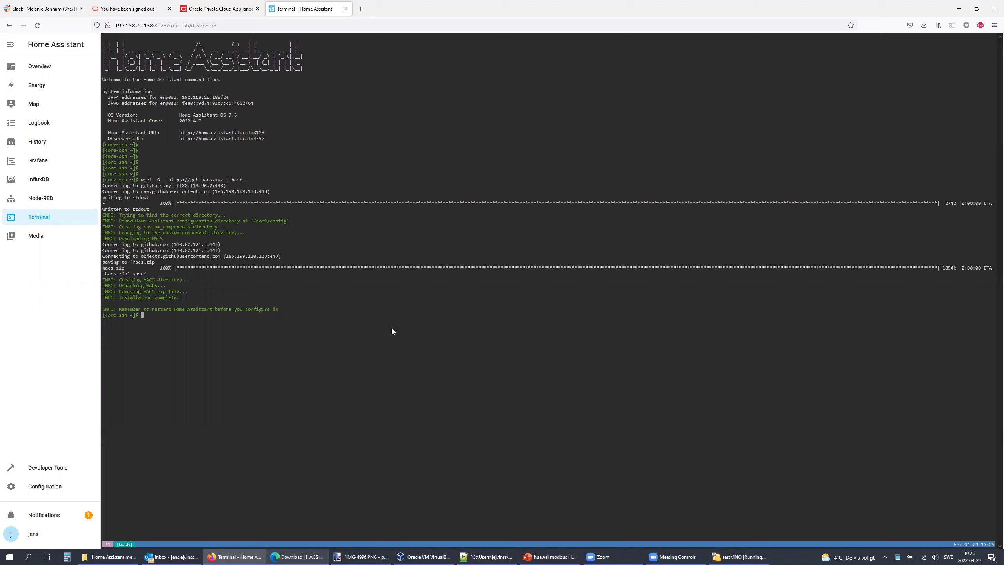
{"action": "key", "text": "Return"}
{"action": "key", "text": "Return"}
{"action": "key", "text": "Return"}
{"action": "key", "text": "Return"}
Step: Restart Home Assistant from Configuration > Settings > Server Controls and confirm with OK
{"action": "left_click", "coordinate": [45, 486]}
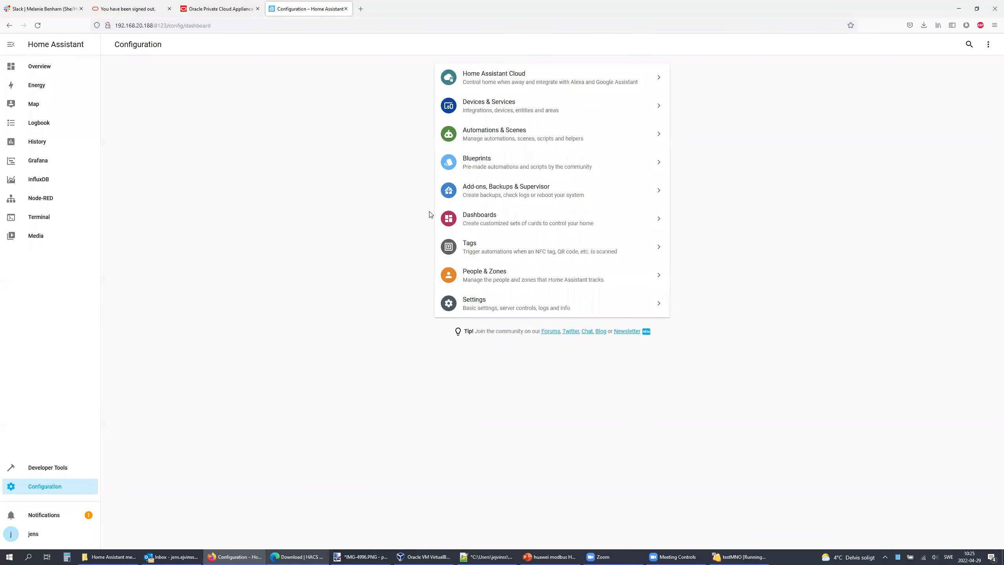
{"action": "left_click", "coordinate": [472, 304]}
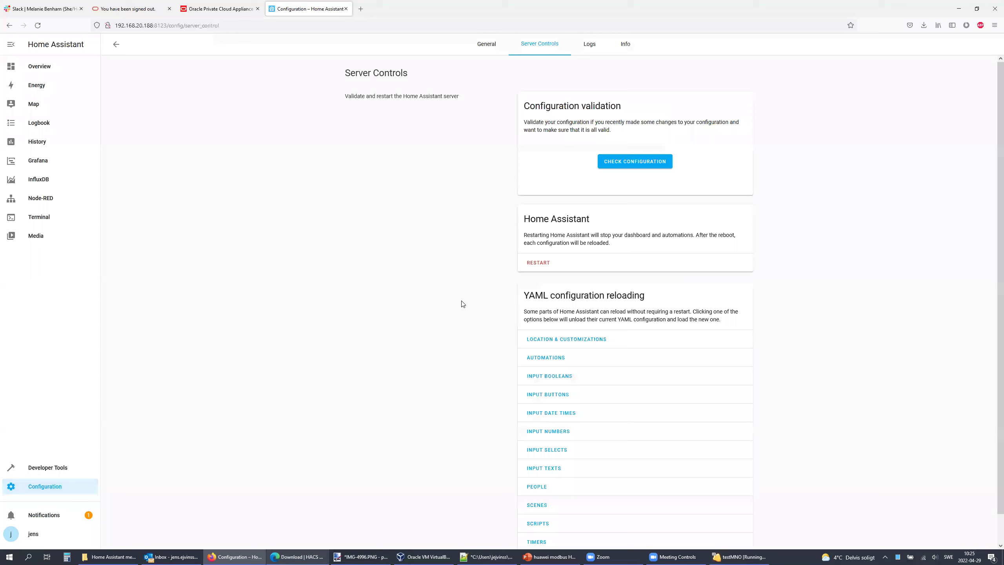
{"action": "left_click", "coordinate": [543, 263]}
{"action": "left_click", "coordinate": [567, 327]}
Step: Read through the HACS Initial Configuration guide in Edge, then switch back to Home Assistant
{"action": "key", "text": "alt+Tab"}
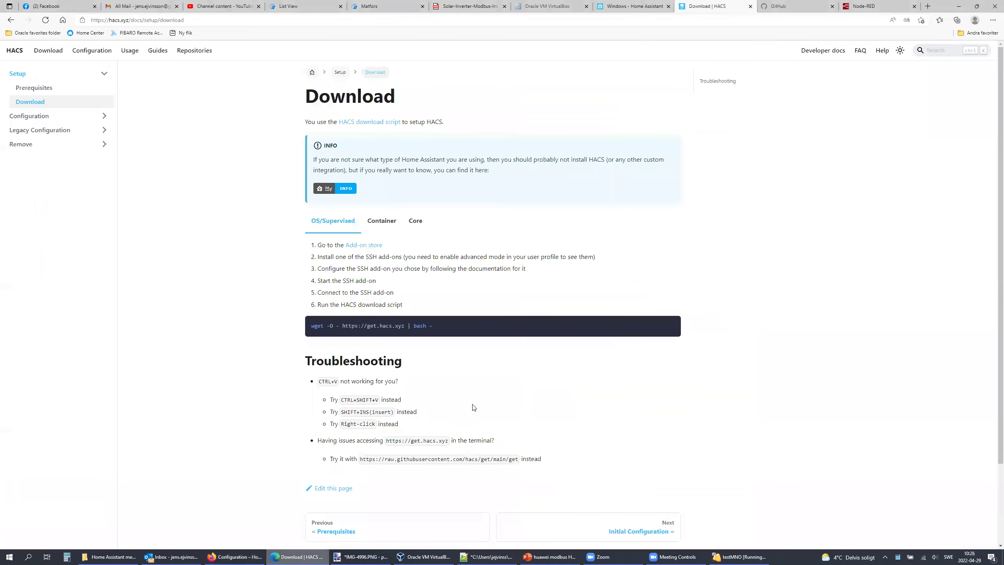
{"action": "scroll", "coordinate": [471, 406], "scroll_direction": "down", "scroll_amount": 2}
{"action": "left_click", "coordinate": [639, 437]}
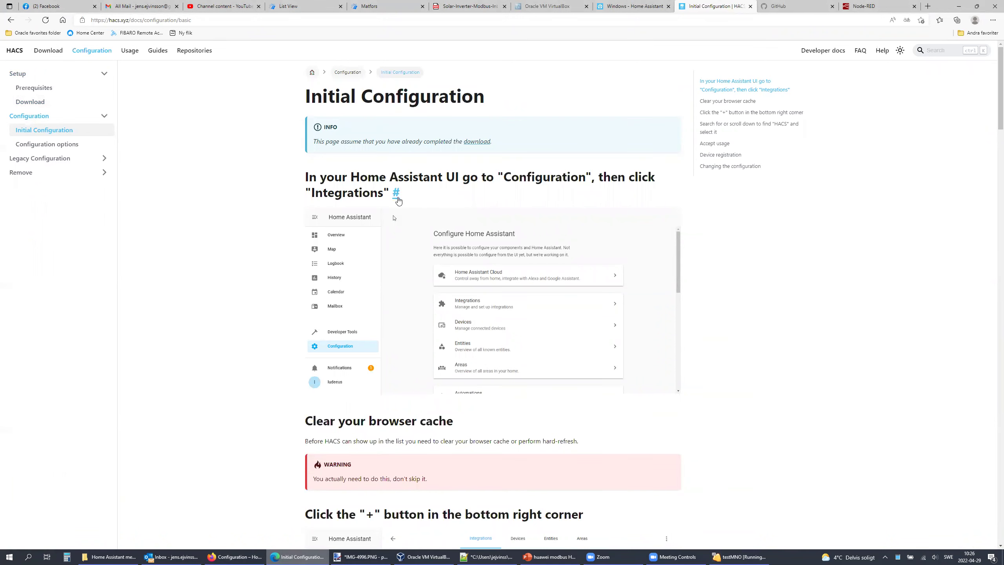
{"action": "scroll", "coordinate": [399, 193], "scroll_direction": "down", "scroll_amount": 2}
{"action": "scroll", "coordinate": [399, 142], "scroll_direction": "down", "scroll_amount": 8}
{"action": "scroll", "coordinate": [374, 132], "scroll_direction": "up", "scroll_amount": 2}
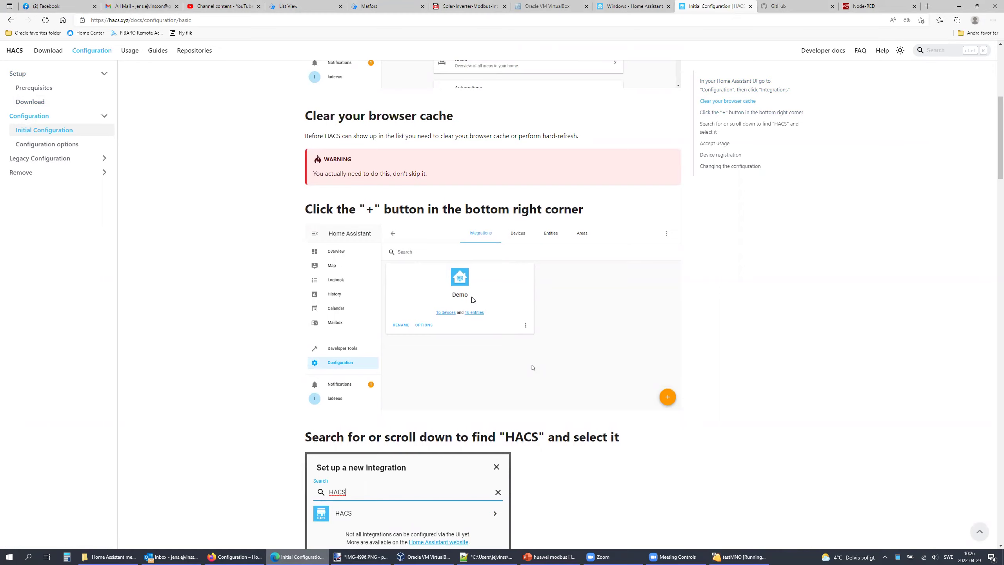
{"action": "key", "text": "alt+Tab"}
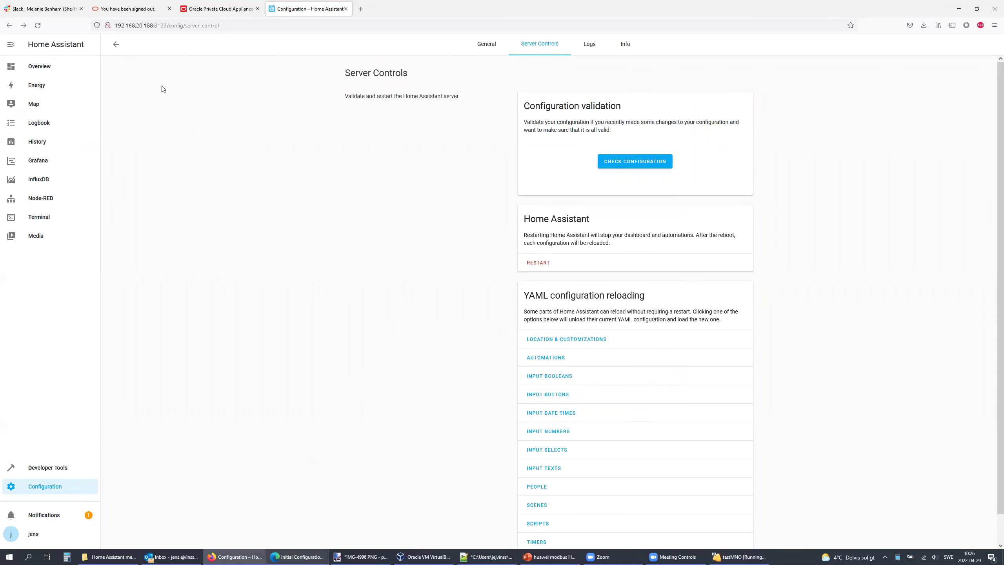
Step: Reload Home Assistant, log back in with the account password, and save the login
{"action": "left_click", "coordinate": [38, 25]}
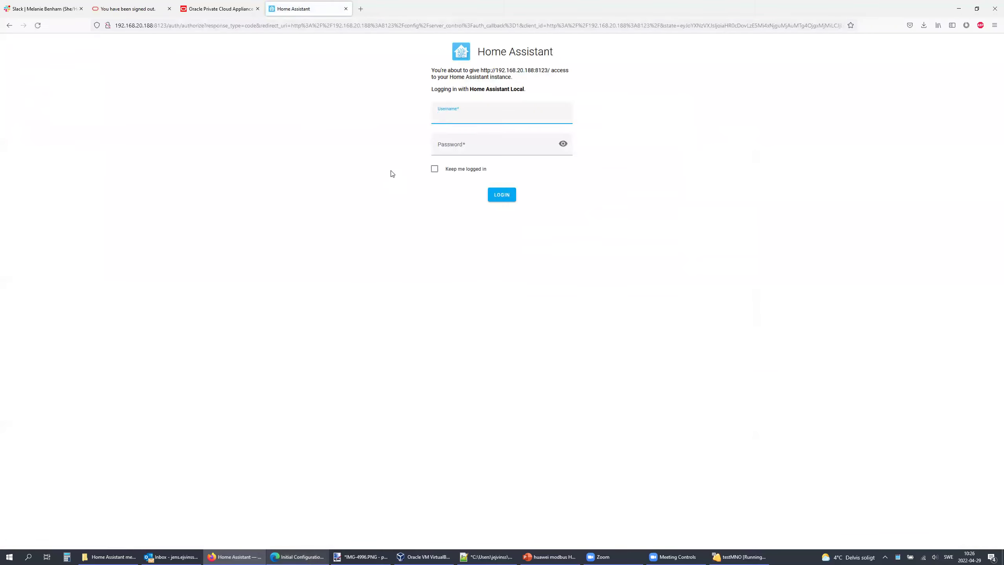
{"action": "key", "text": "Tab"}
{"action": "key", "text": "Return"}
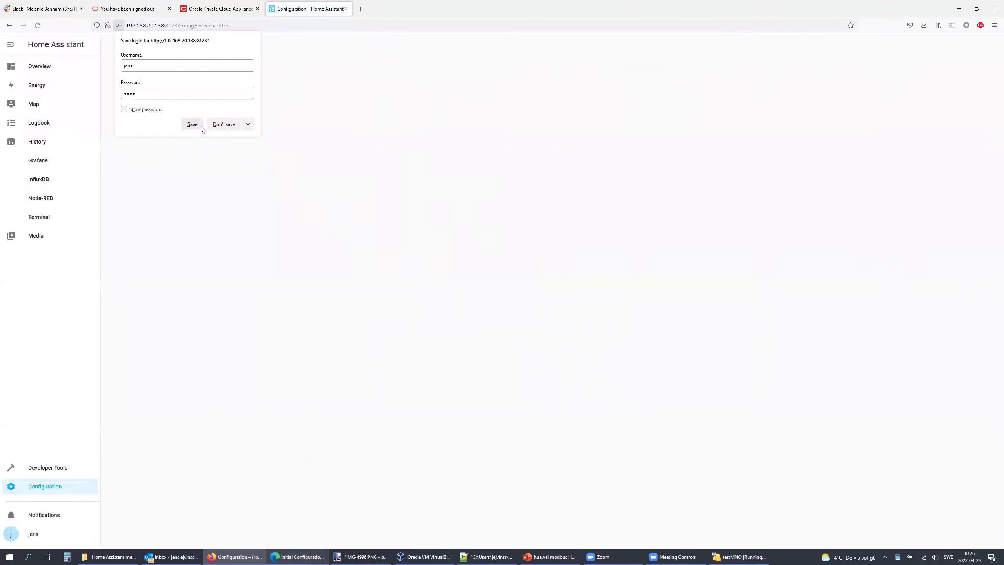
{"action": "left_click", "coordinate": [201, 126]}
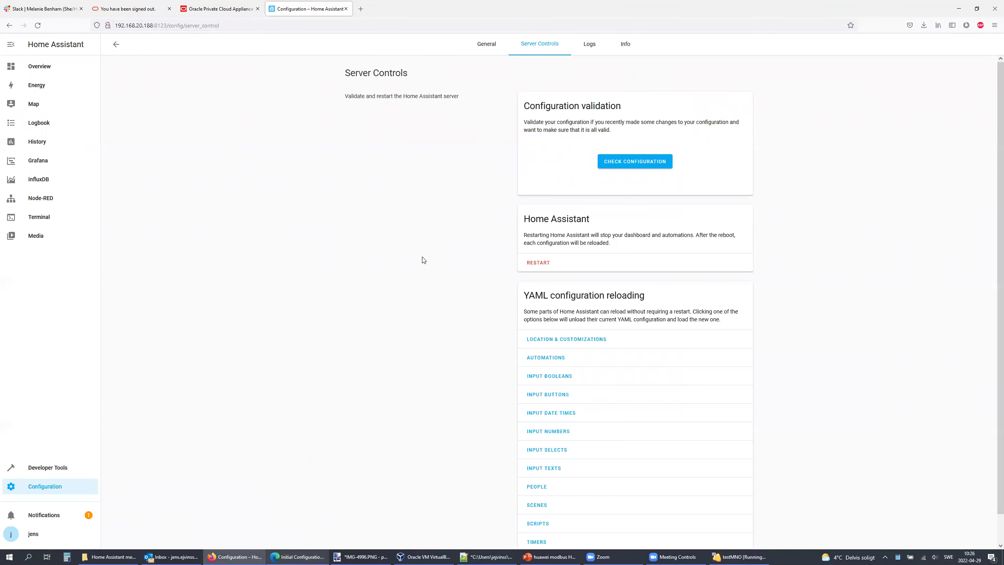
Step: Start adding the HACS integration from Devices & Services by searching 'hacs'
{"action": "left_click", "coordinate": [44, 487]}
{"action": "left_click", "coordinate": [486, 106]}
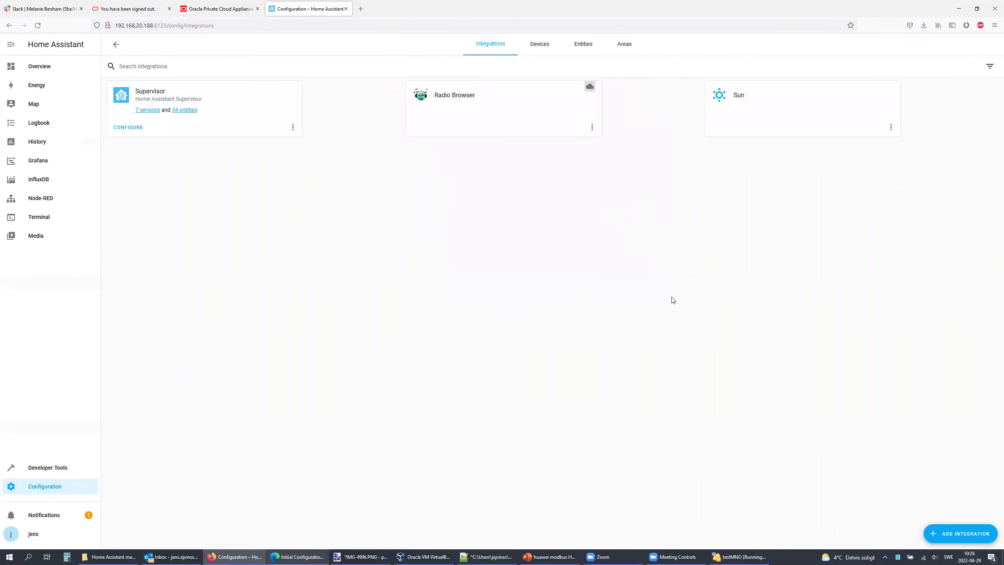
{"action": "left_click", "coordinate": [961, 533]}
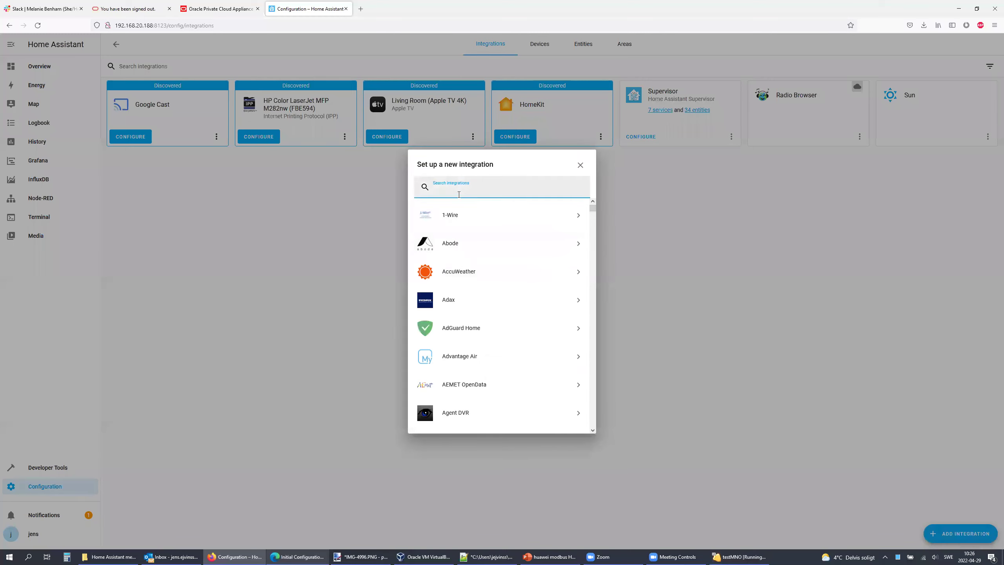
{"action": "type", "text": "hacs"}
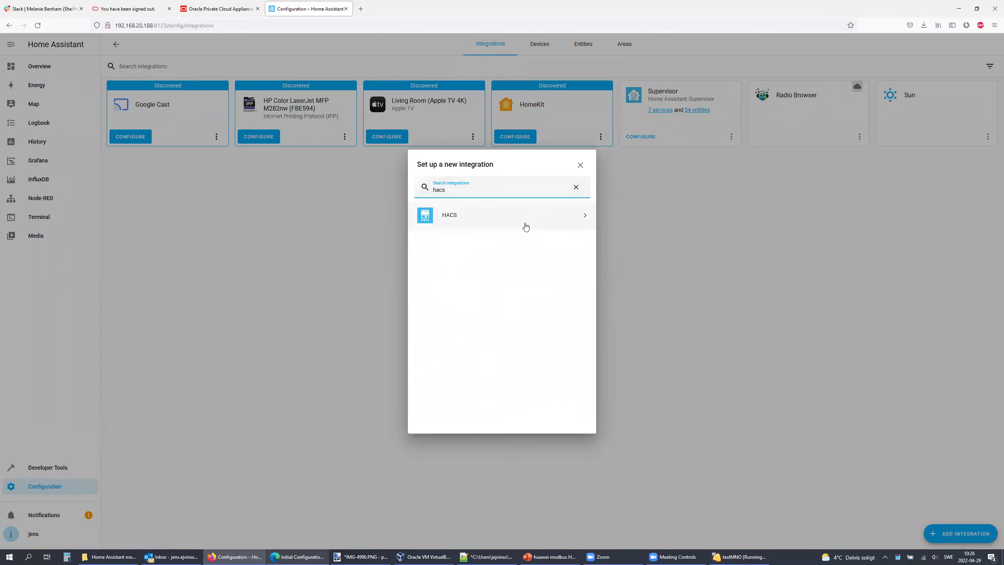
{"action": "left_click", "coordinate": [461, 216]}
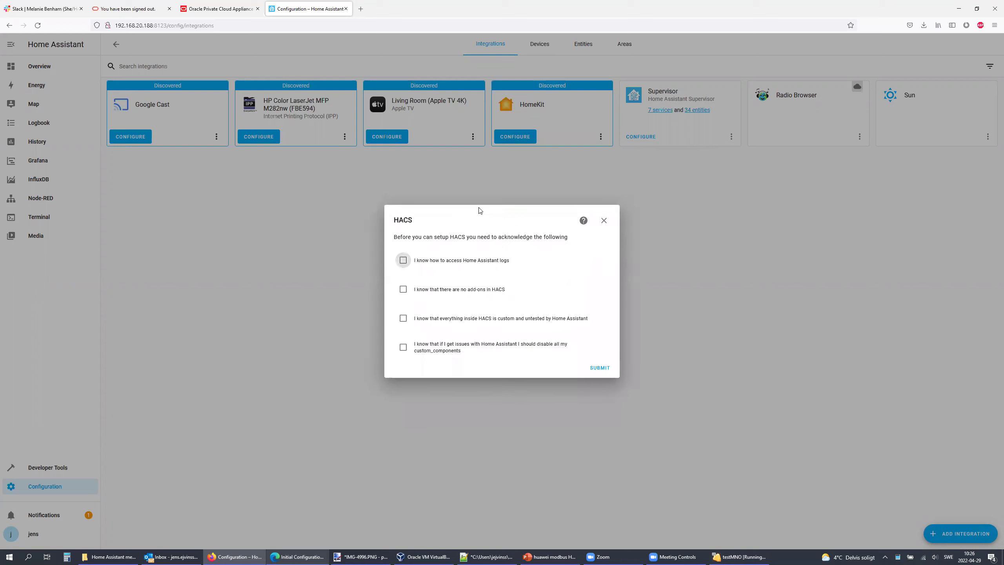
Step: Tick all four HACS acknowledgement boxes and submit them
{"action": "left_click", "coordinate": [447, 262]}
{"action": "left_click", "coordinate": [440, 293]}
{"action": "left_click_drag", "start_coordinate": [432, 319], "coordinate": [434, 319]}
{"action": "left_click", "coordinate": [403, 319]}
{"action": "left_click", "coordinate": [403, 347]}
{"action": "left_click", "coordinate": [599, 368]}
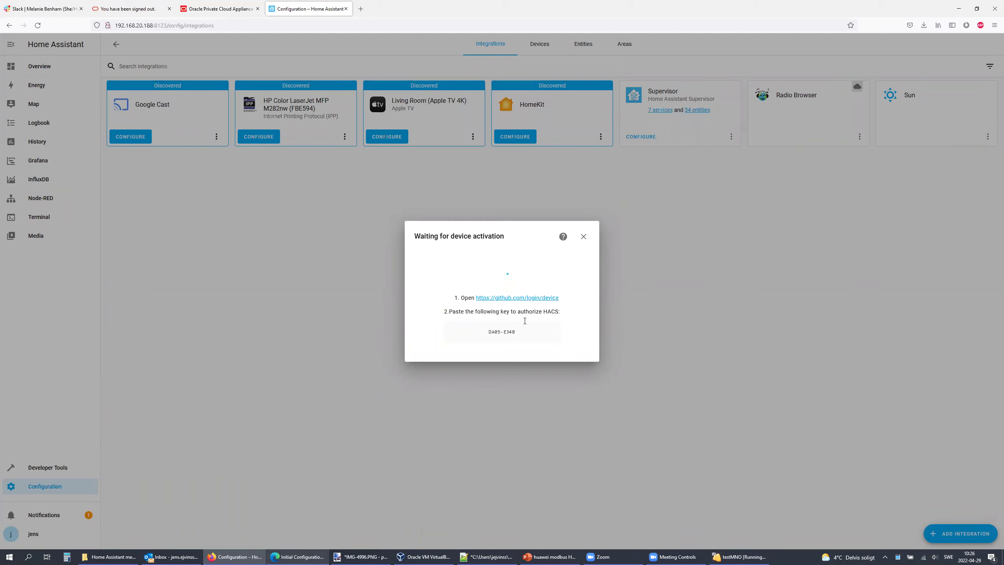
Step: Open the github.com/login/device link from the HACS waiting dialog in a new tab
{"action": "left_click", "coordinate": [518, 298]}
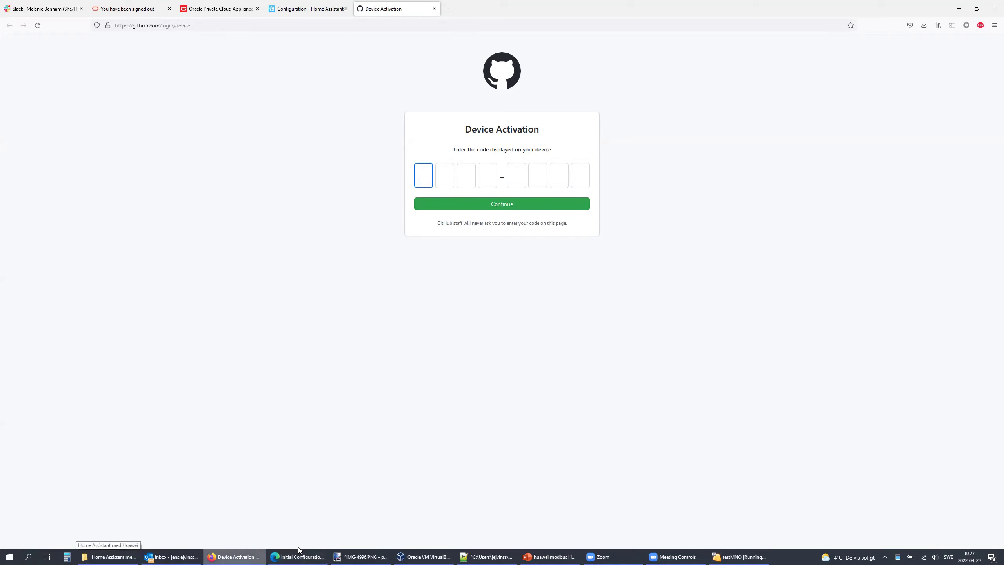
Step: Copy the HACS activation key into GitHub Device Activation and authorize HACS on GitHub
{"action": "left_click", "coordinate": [284, 12]}
{"action": "left_click_drag", "start_coordinate": [489, 332], "coordinate": [521, 332]}
{"action": "key", "text": "alt+Tab"}
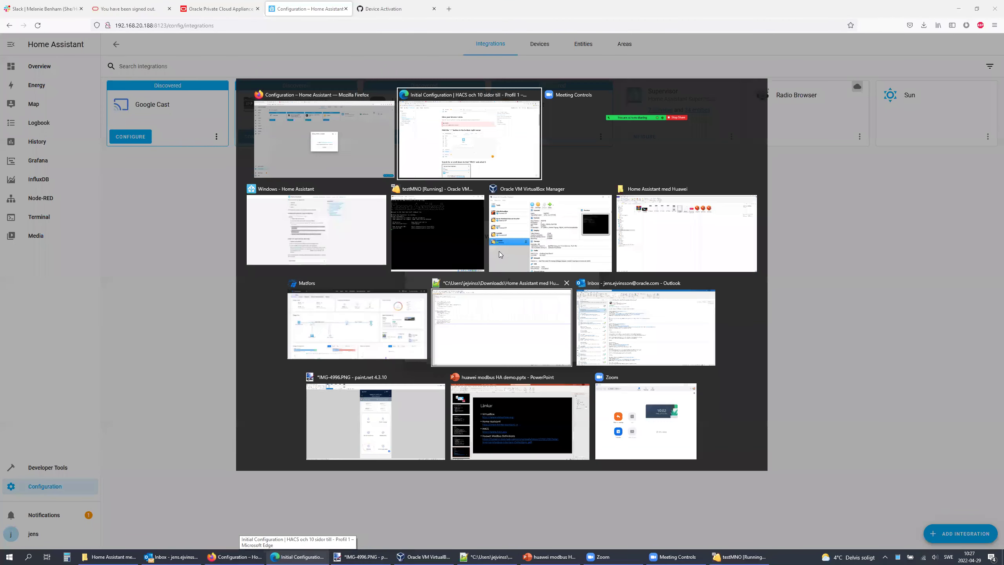
{"action": "left_click", "coordinate": [383, 10]}
{"action": "type", "text": "DA05-E34B"}
{"action": "left_click", "coordinate": [498, 204]}
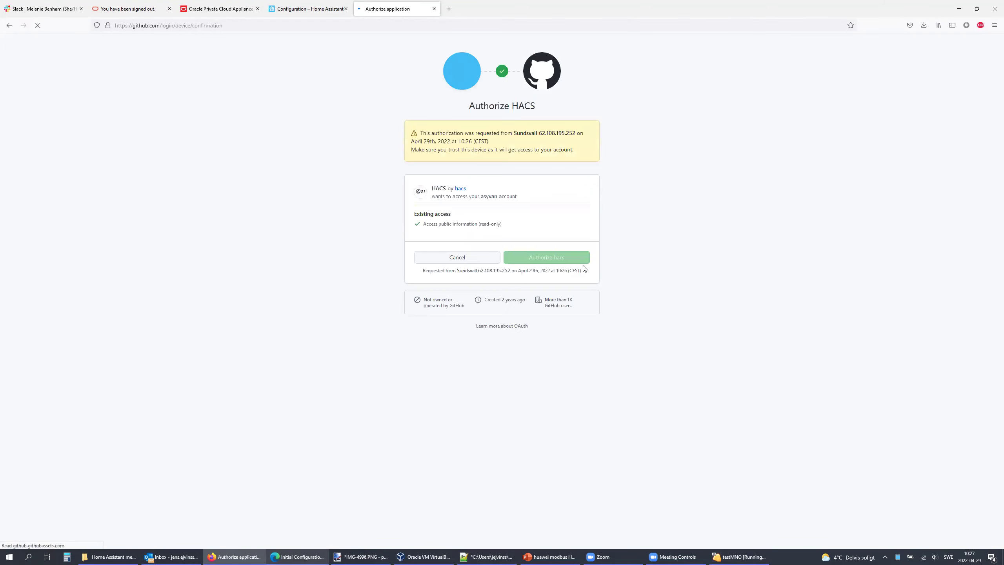
{"action": "left_click", "coordinate": [554, 260]}
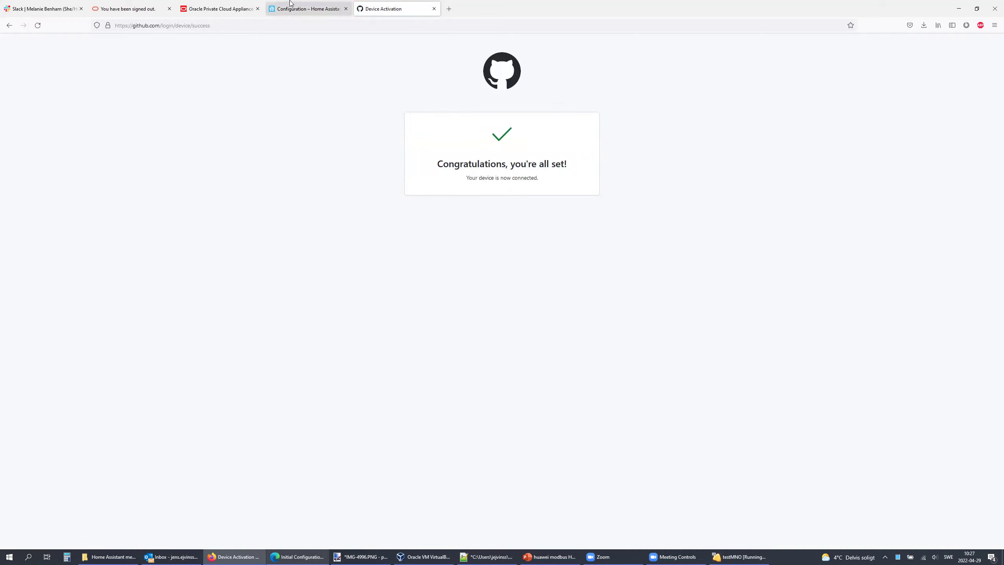
{"action": "left_click", "coordinate": [301, 9]}
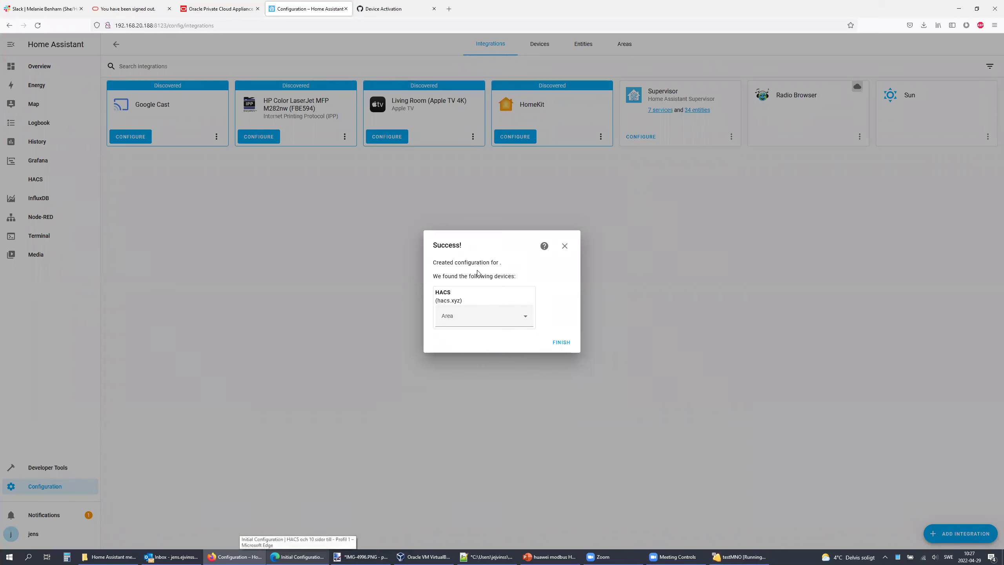
Step: Finish the HACS integration setup and go to HACS Integrations
{"action": "left_click", "coordinate": [562, 342]}
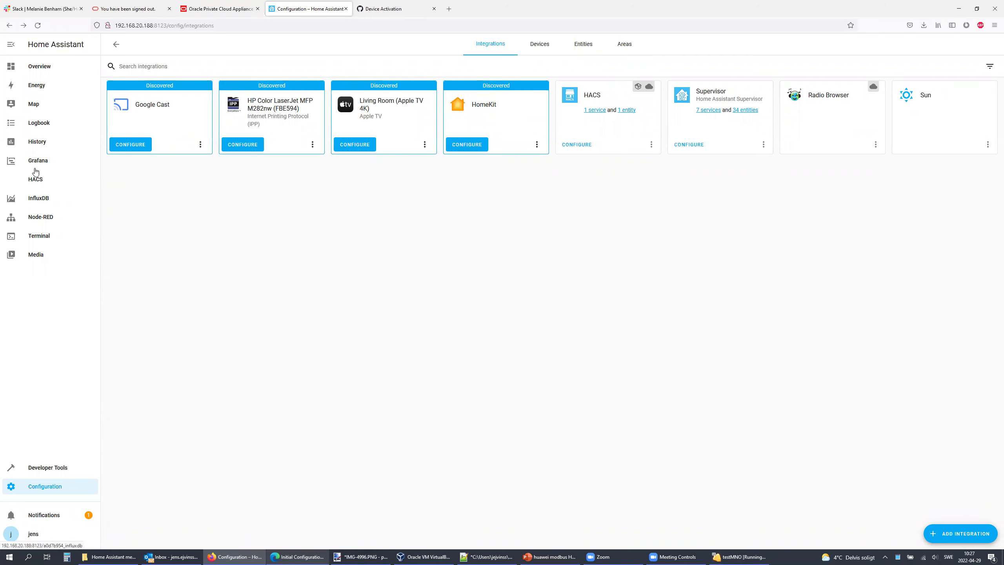
{"action": "left_click", "coordinate": [35, 180]}
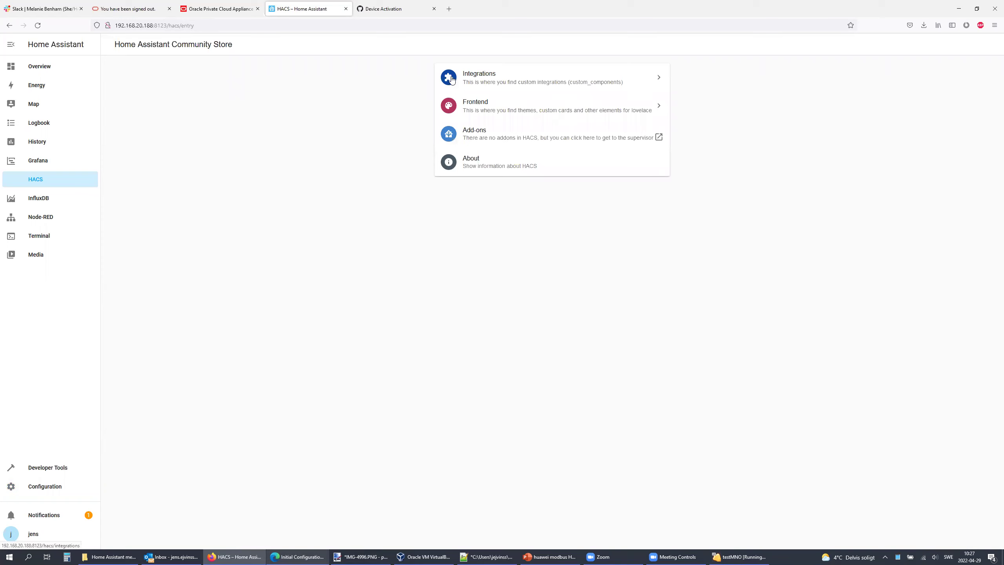
{"action": "left_click", "coordinate": [477, 76]}
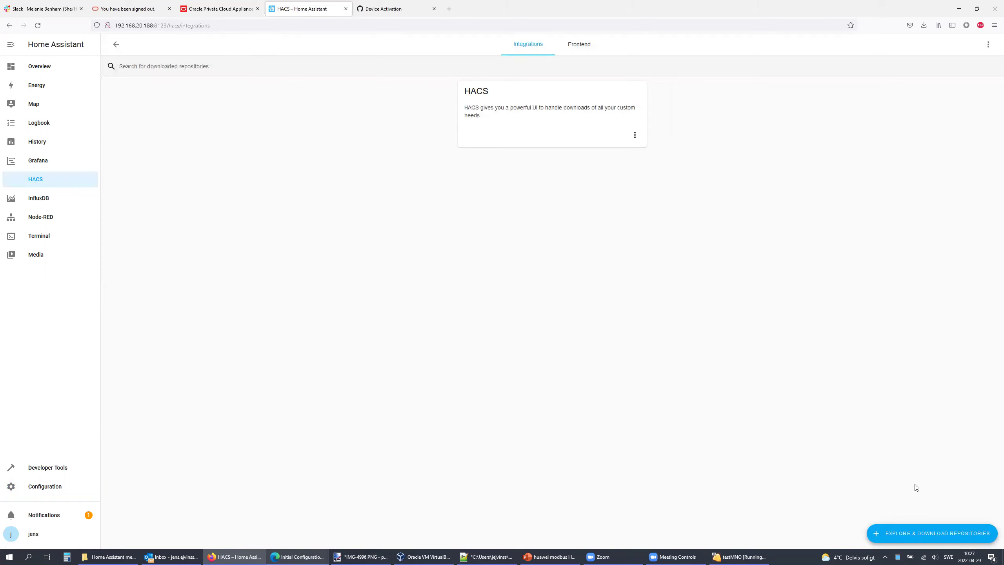
Step: Search 'node' in HACS repositories and download Node-RED Companion v1.0.7
{"action": "left_click", "coordinate": [941, 534]}
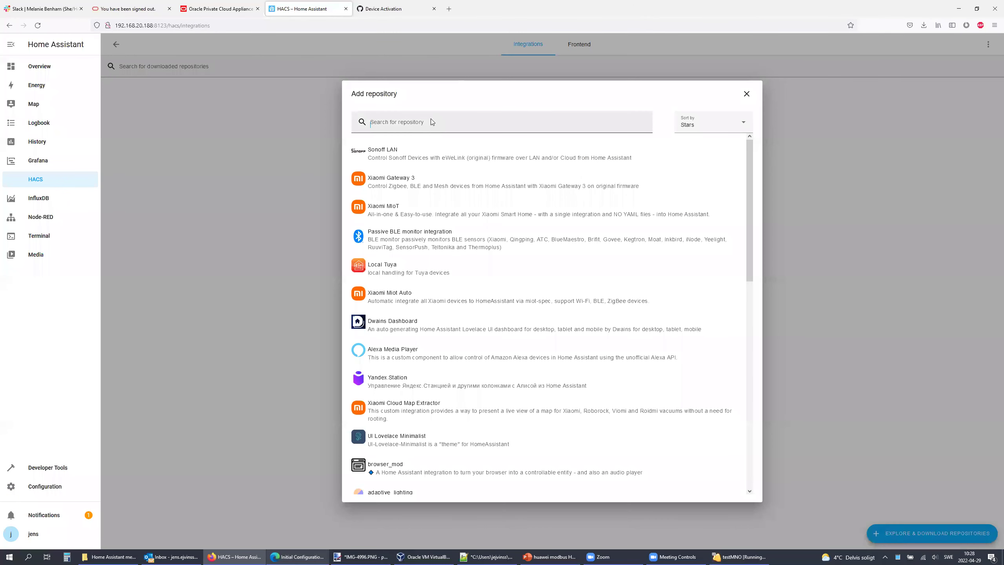
{"action": "left_click", "coordinate": [432, 119]}
{"action": "type", "text": "node"}
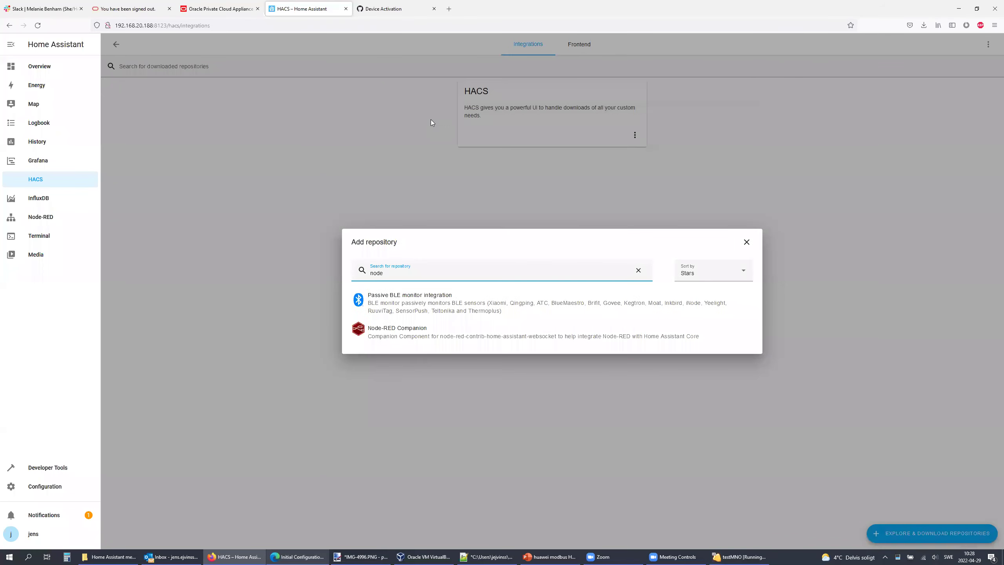
{"action": "left_click", "coordinate": [414, 336]}
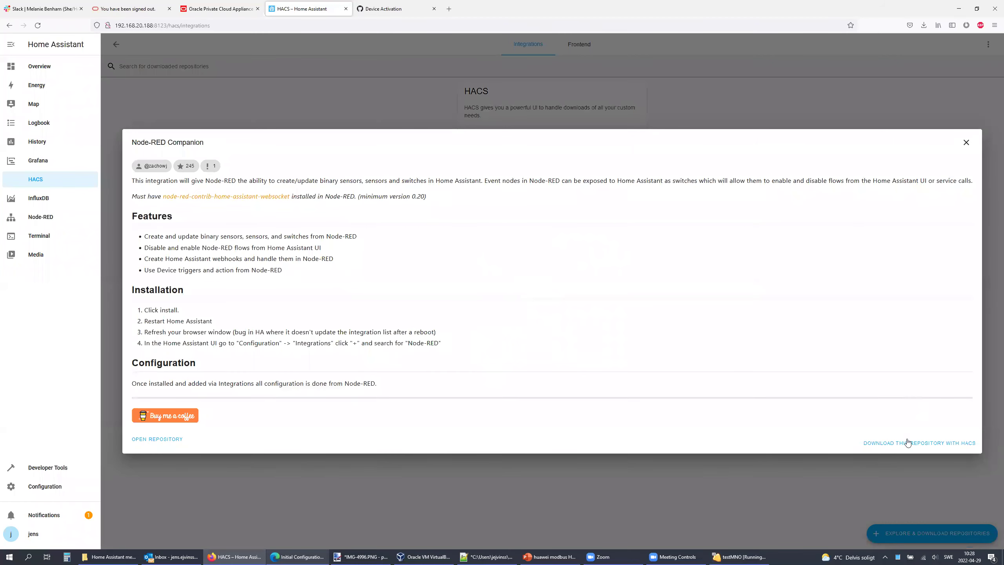
{"action": "left_click", "coordinate": [921, 443]}
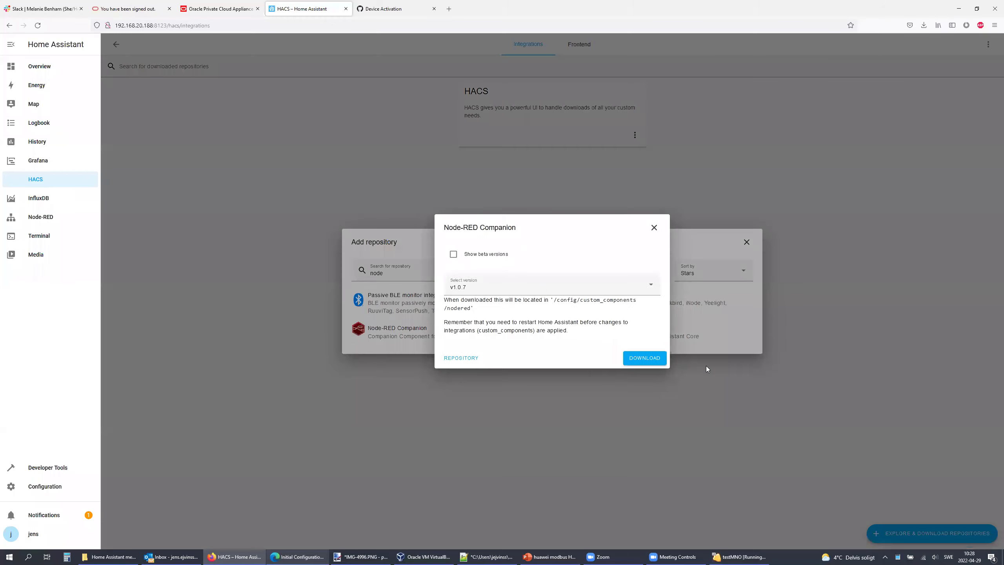
{"action": "left_click", "coordinate": [625, 361]}
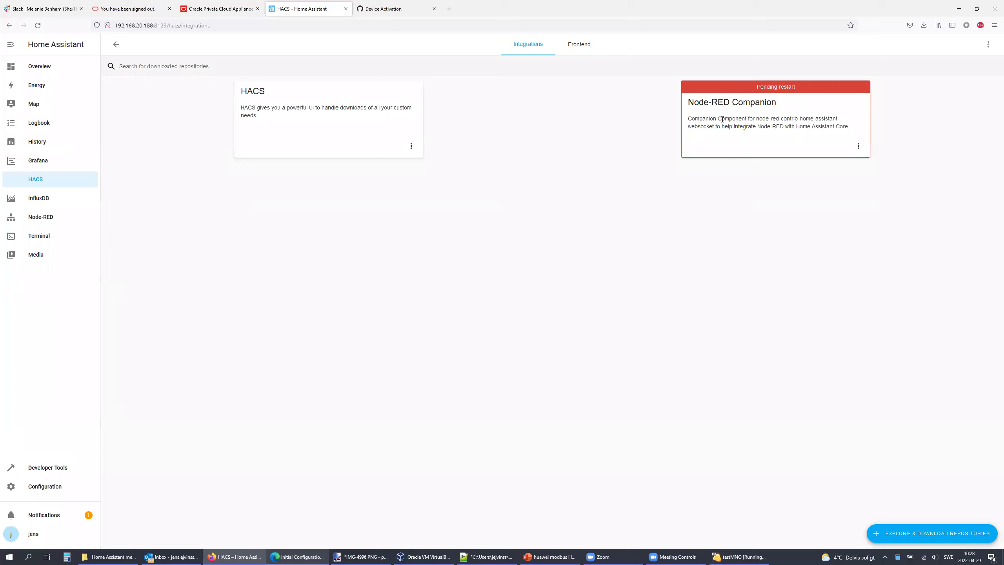
{"action": "left_click", "coordinate": [923, 533]}
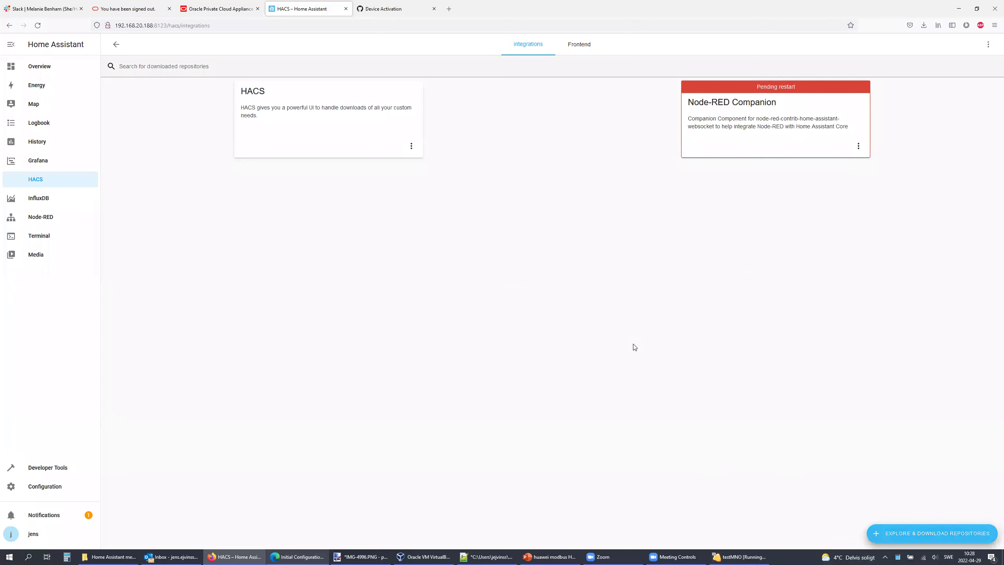
Step: Search 'nordpool' in HACS, download the nordpool 0.0.5 repository, then go to Configuration
{"action": "double_click", "coordinate": [401, 288]}
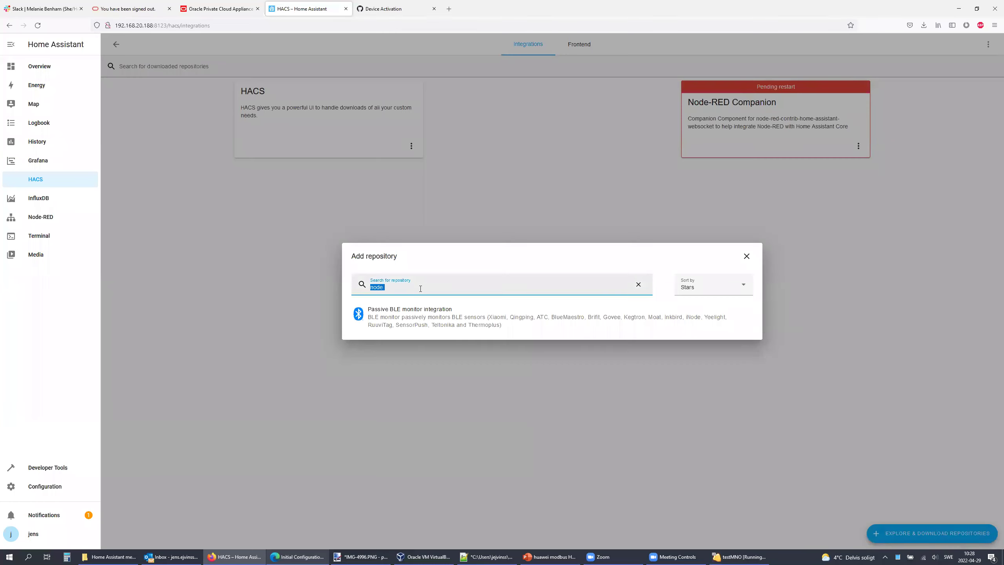
{"action": "type", "text": "nordpool"}
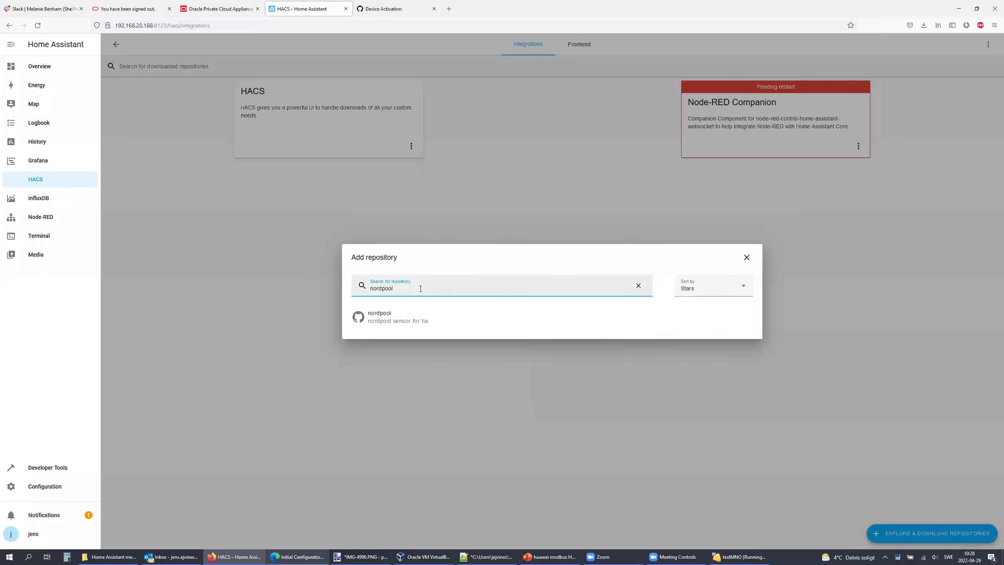
{"action": "left_click", "coordinate": [395, 321]}
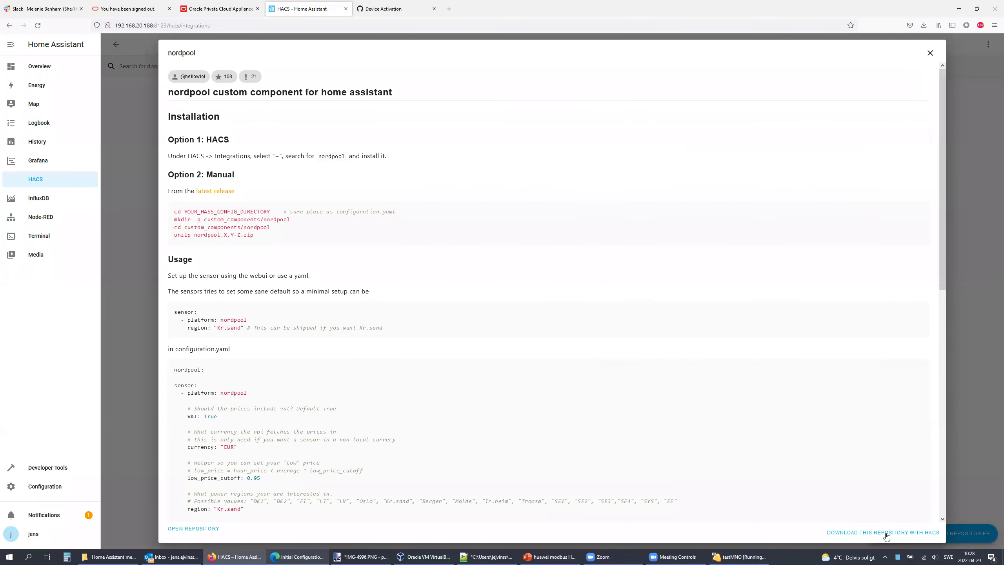
{"action": "left_click", "coordinate": [887, 534]}
{"action": "left_click", "coordinate": [645, 358]}
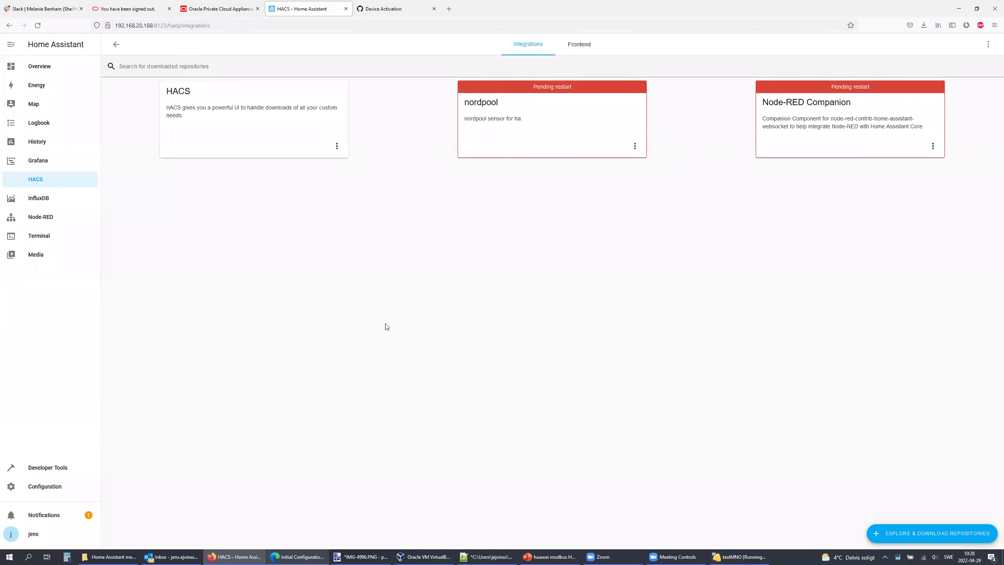
{"action": "left_click", "coordinate": [33, 491]}
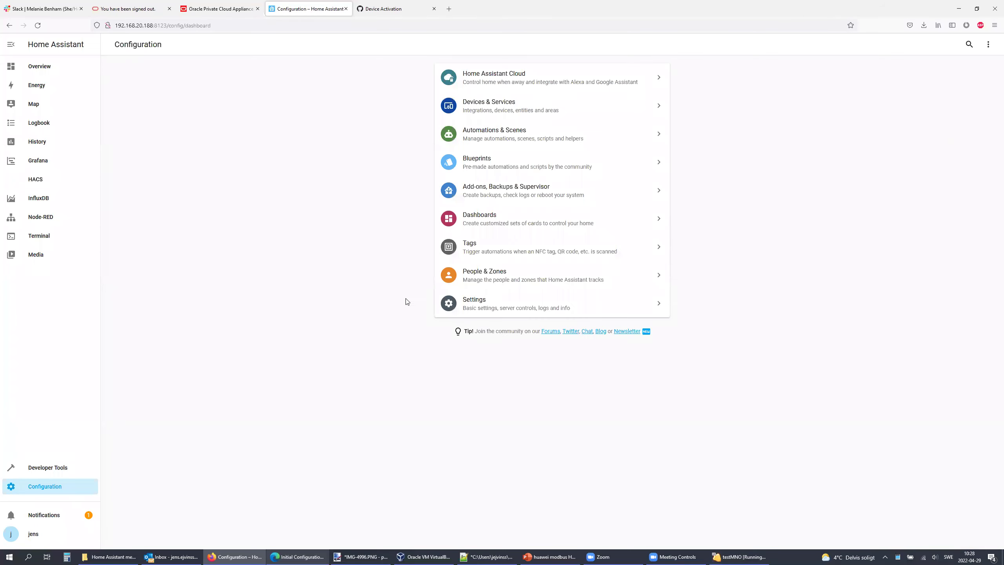
Step: Restart the Home Assistant server from Server Controls, then reload and log back in
{"action": "left_click", "coordinate": [480, 308]}
{"action": "left_click", "coordinate": [533, 263]}
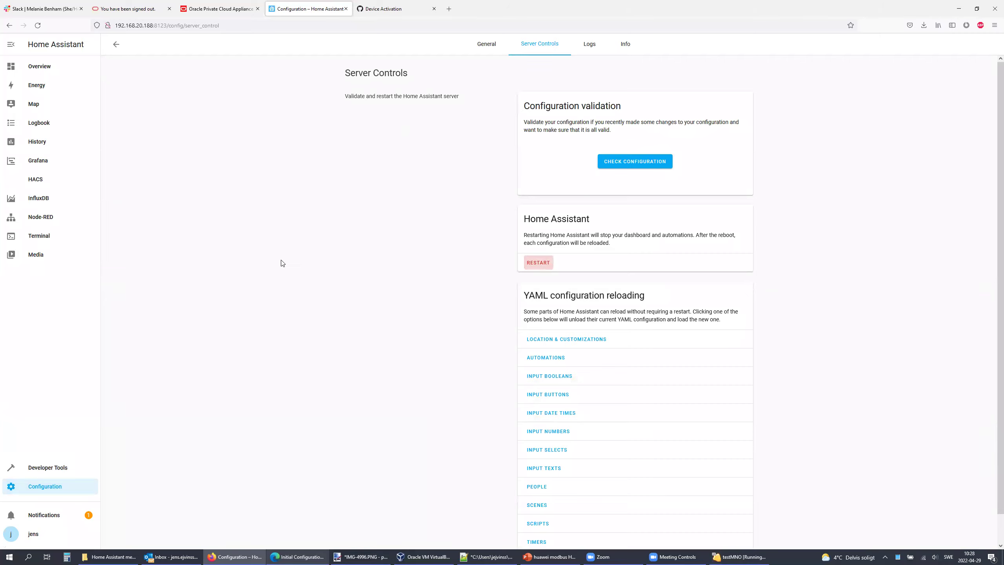
{"action": "key", "text": "Return"}
{"action": "left_click", "coordinate": [38, 27]}
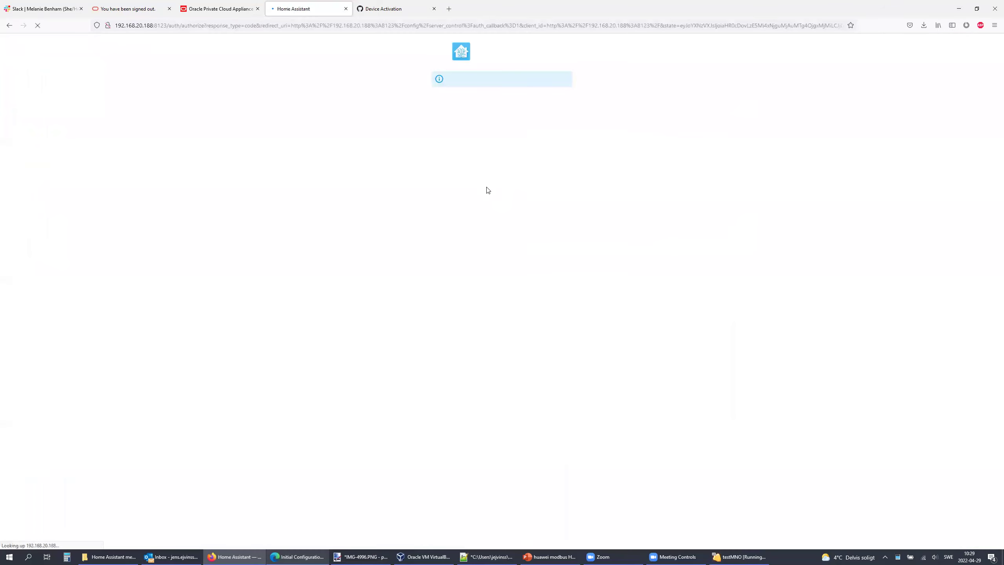
{"action": "key", "text": "Return"}
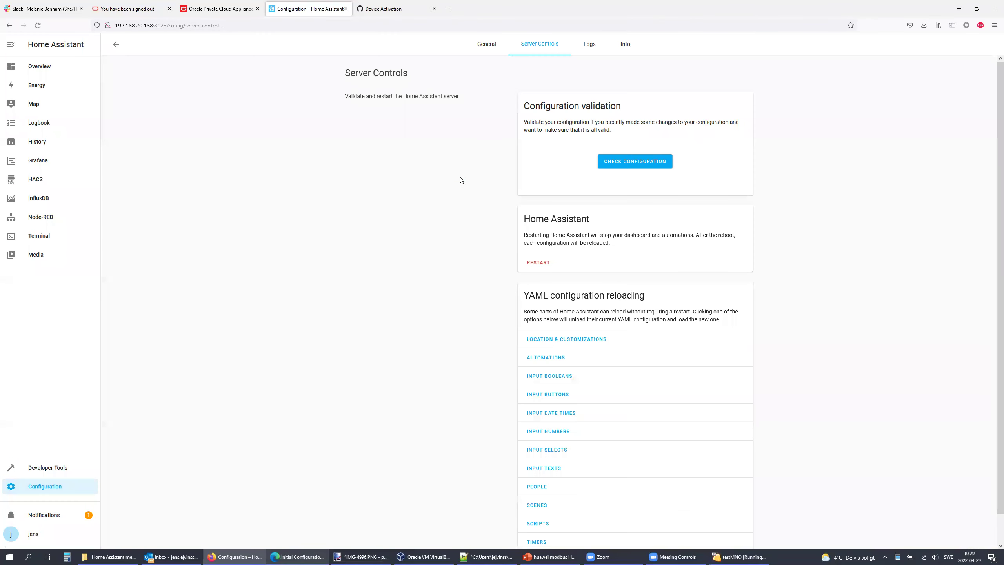
{"action": "left_click", "coordinate": [49, 489]}
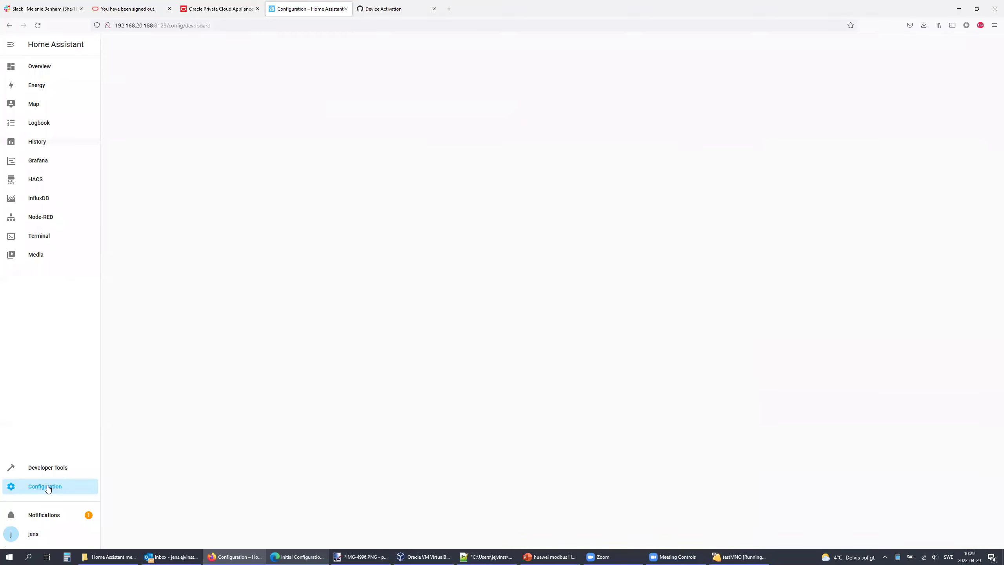
Step: Try adding 'hacs' as an integration and dismiss the aborted setup message
{"action": "left_click", "coordinate": [500, 103]}
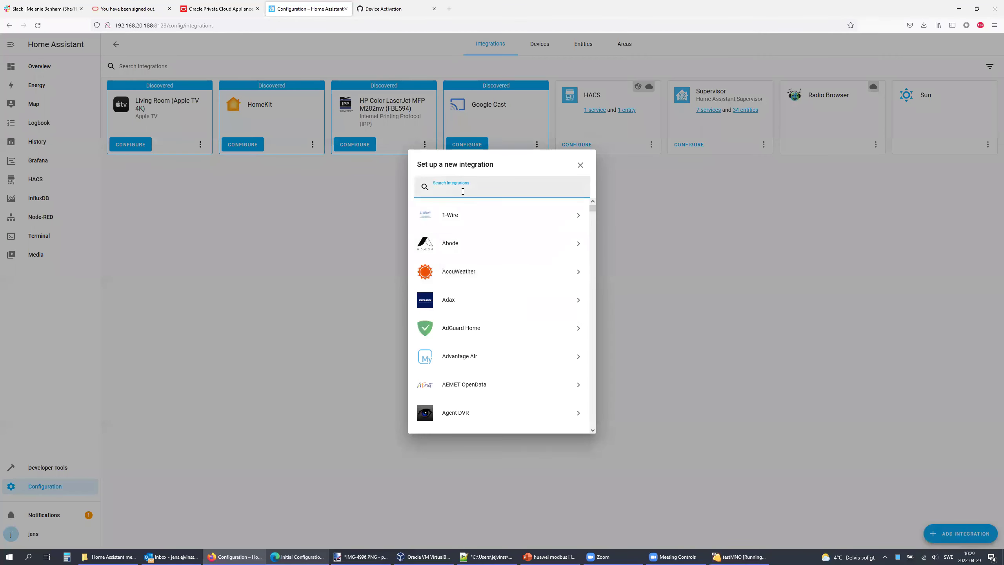
{"action": "type", "text": "hacs"}
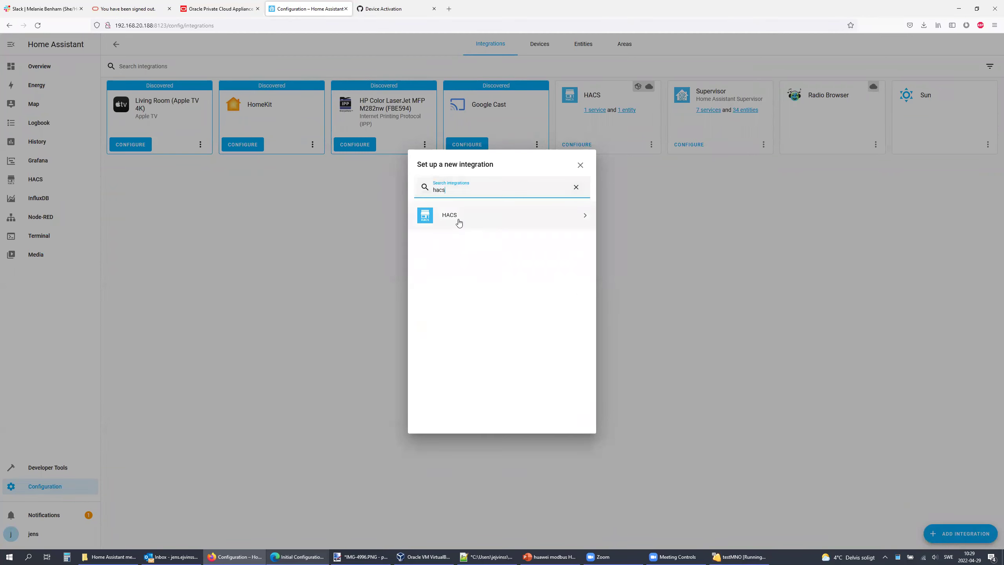
{"action": "left_click", "coordinate": [479, 215]}
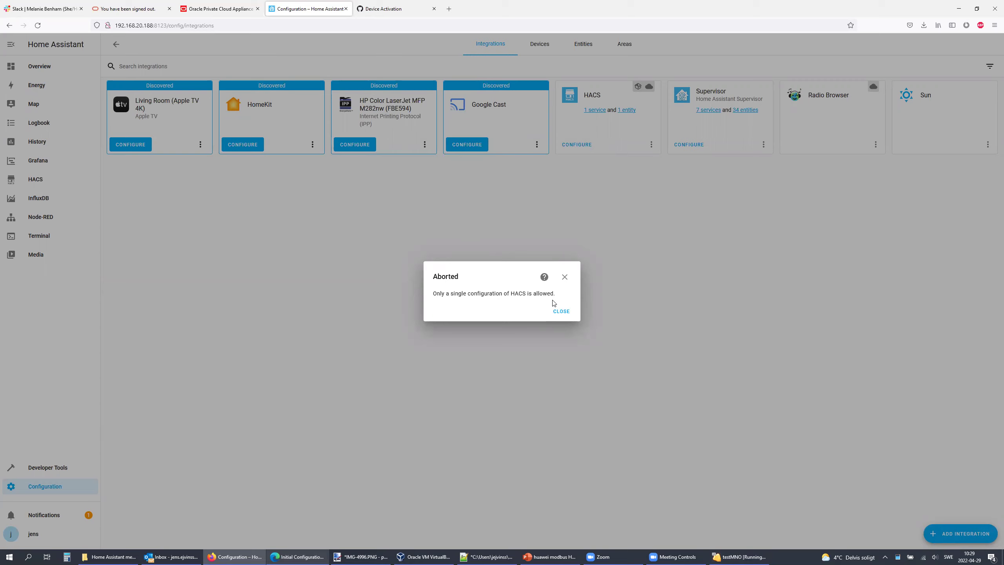
{"action": "left_click", "coordinate": [565, 277]}
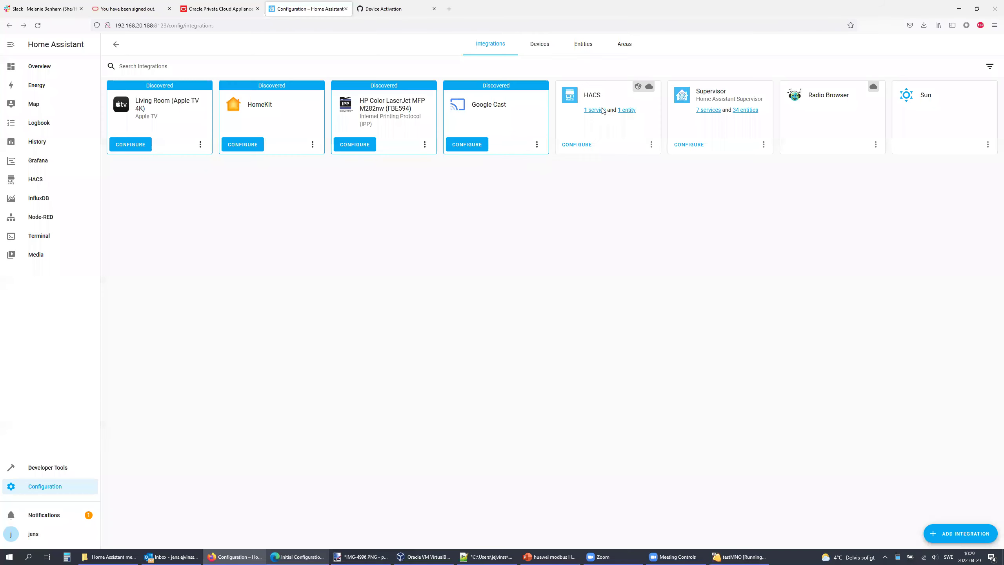
Step: Add the Node-RED Companion integration via the 'node' search
{"action": "left_click", "coordinate": [959, 534]}
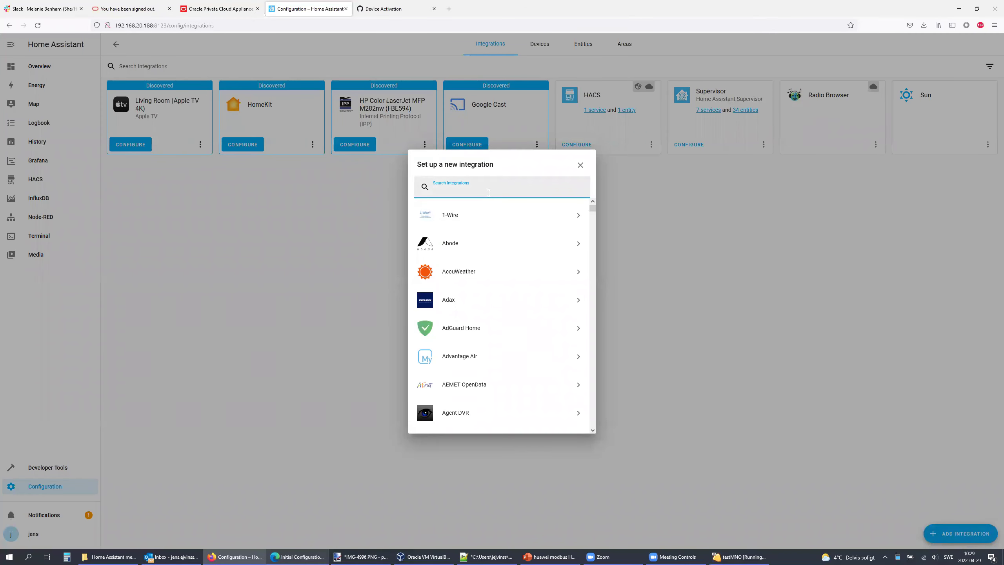
{"action": "type", "text": "node"}
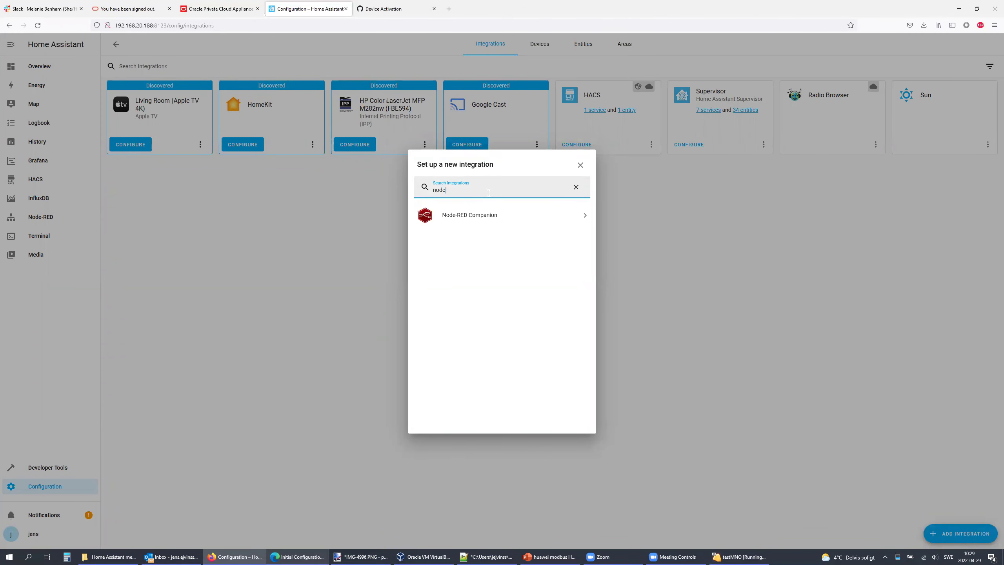
{"action": "left_click", "coordinate": [488, 217]}
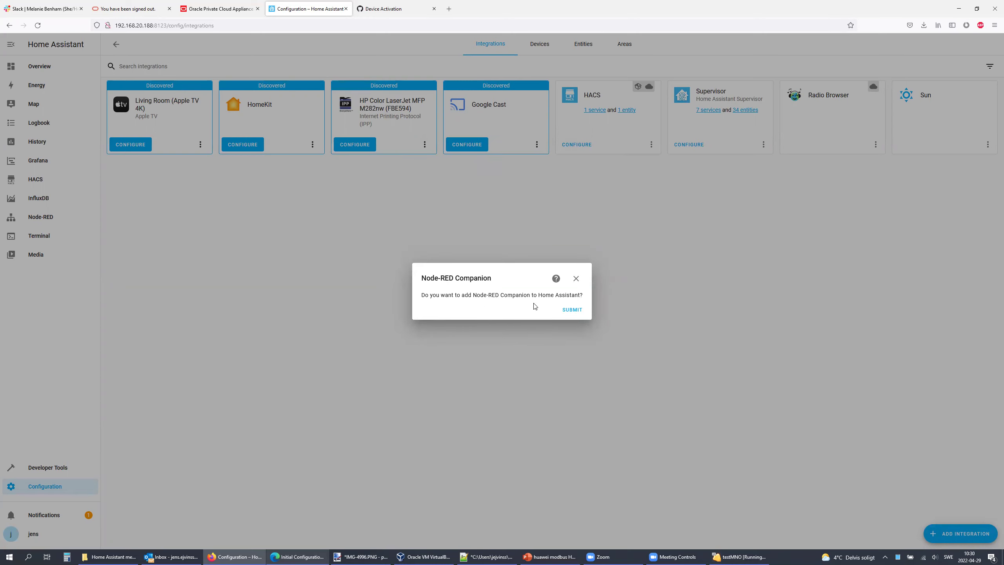
{"action": "left_click", "coordinate": [581, 311]}
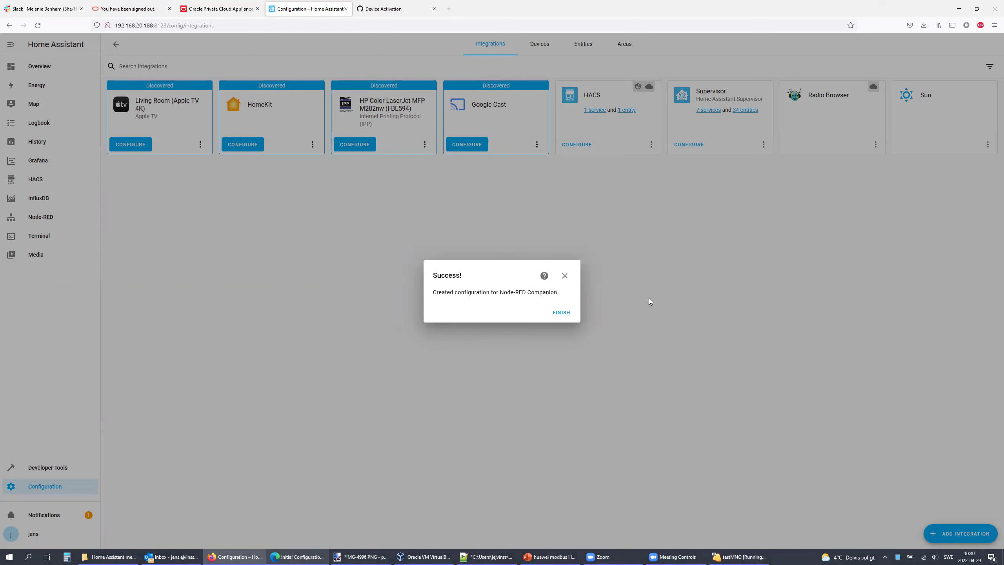
{"action": "left_click", "coordinate": [561, 313]}
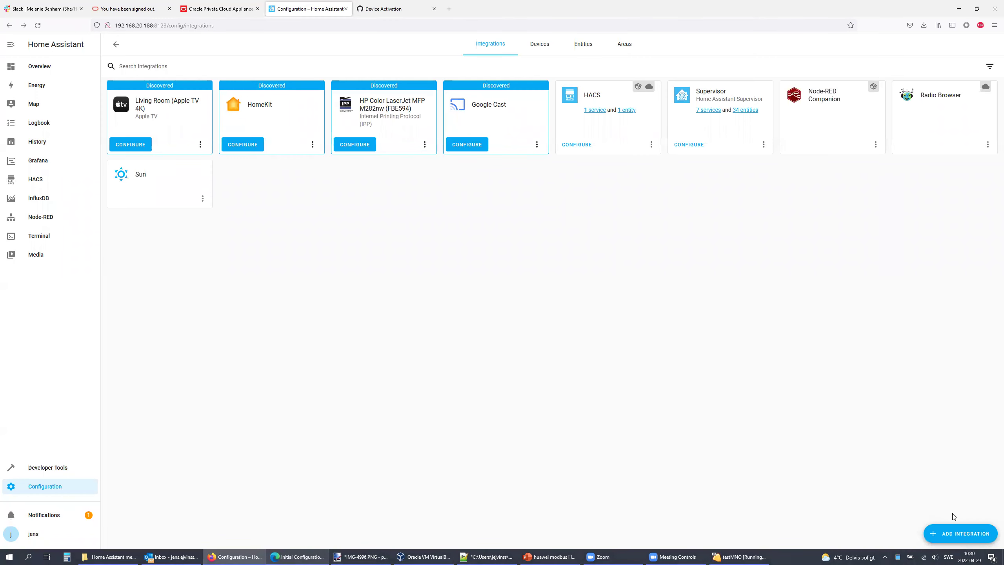
Step: Start adding the nordpool integration by searching 'nord'
{"action": "left_click", "coordinate": [956, 534]}
{"action": "type", "text": "nord"}
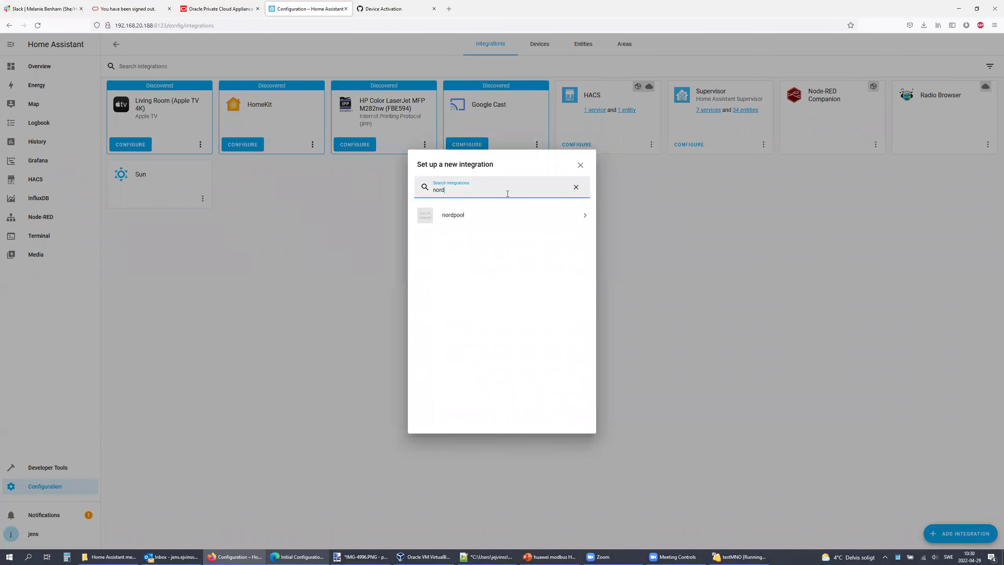
{"action": "left_click", "coordinate": [458, 218]}
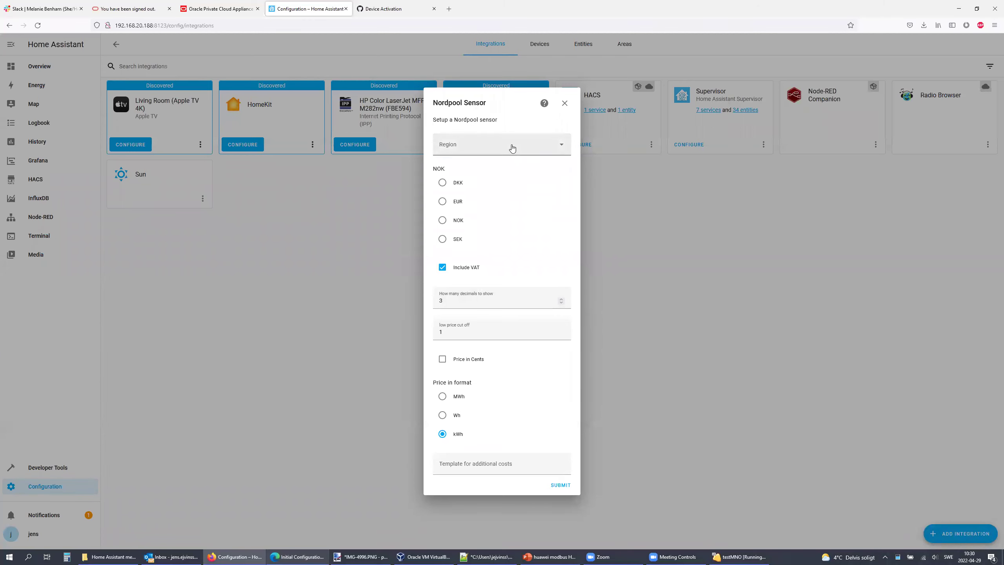
Step: Configure the Nordpool sensor with region SE2 and currency SEK
{"action": "left_click", "coordinate": [512, 148]}
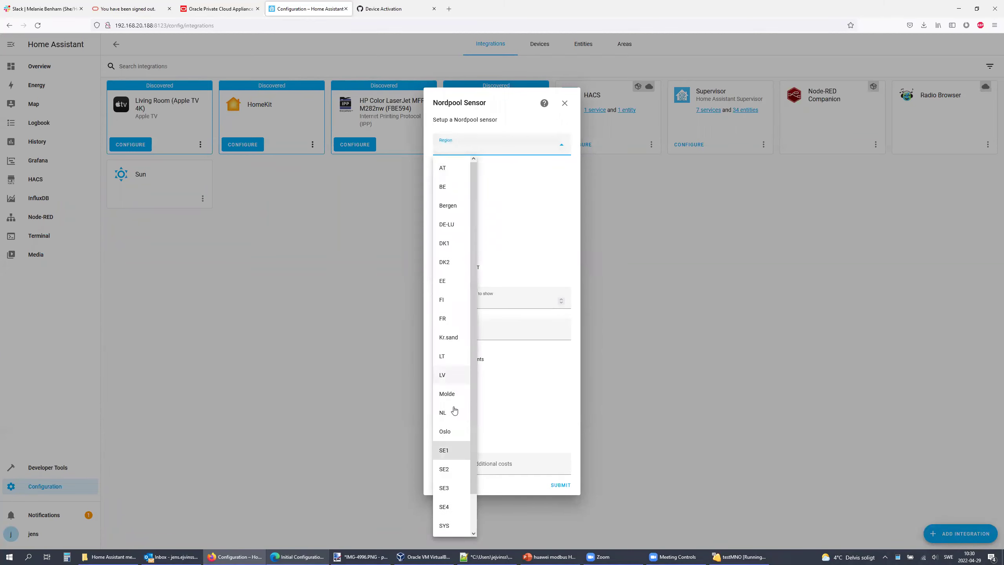
{"action": "left_click", "coordinate": [450, 470]}
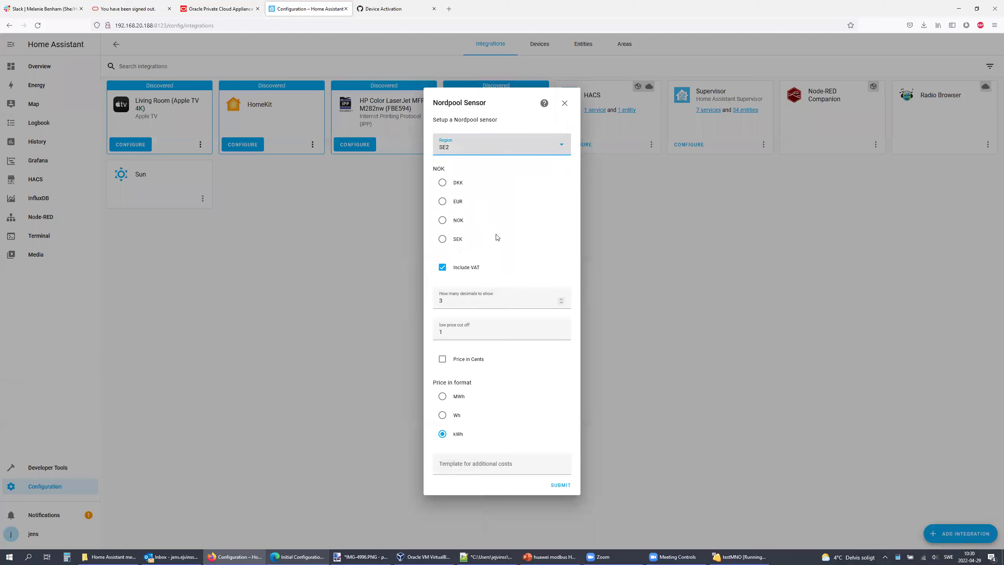
{"action": "left_click", "coordinate": [443, 240]}
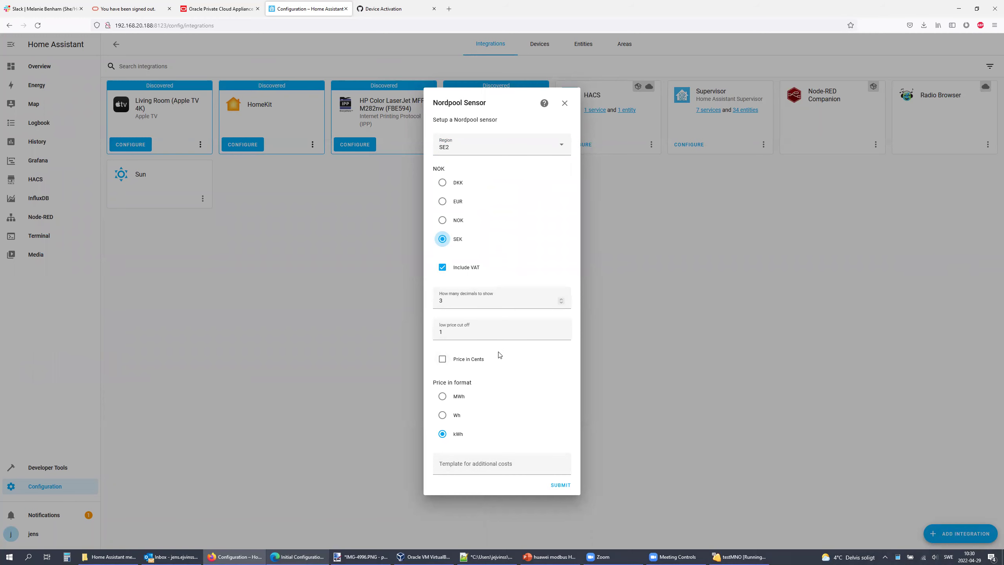
{"action": "left_click", "coordinate": [560, 486]}
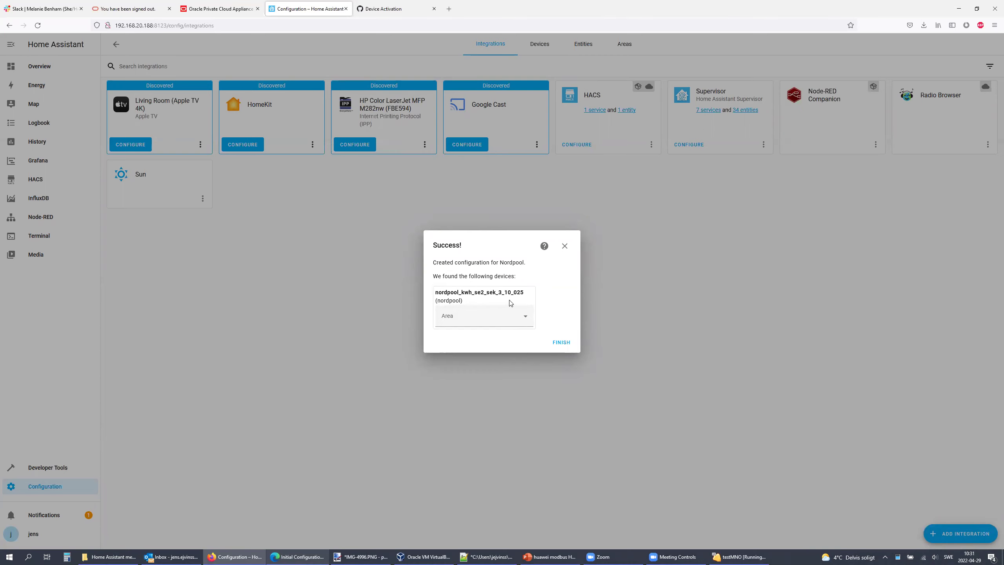
{"action": "left_click", "coordinate": [562, 344]}
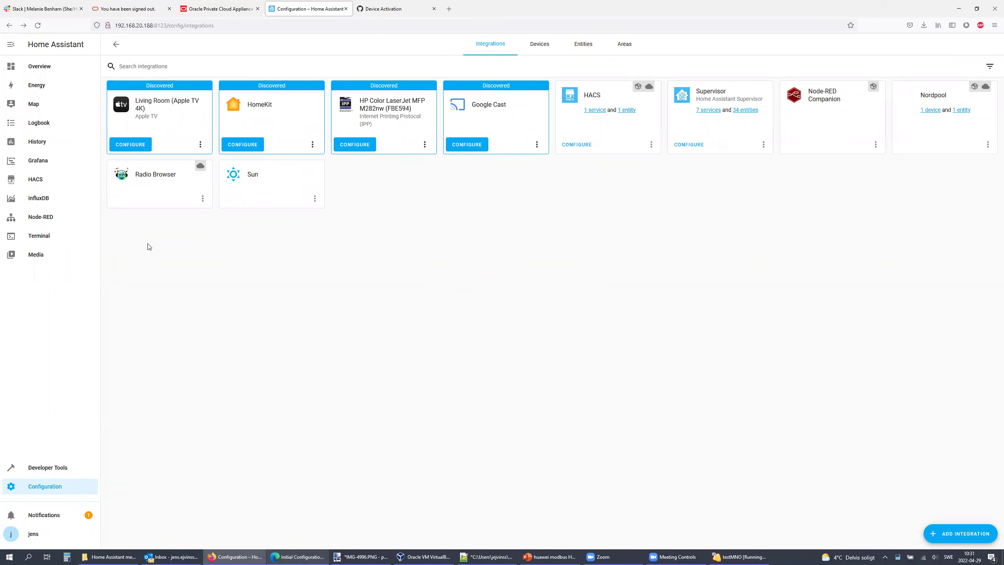
{"action": "left_click", "coordinate": [41, 218]}
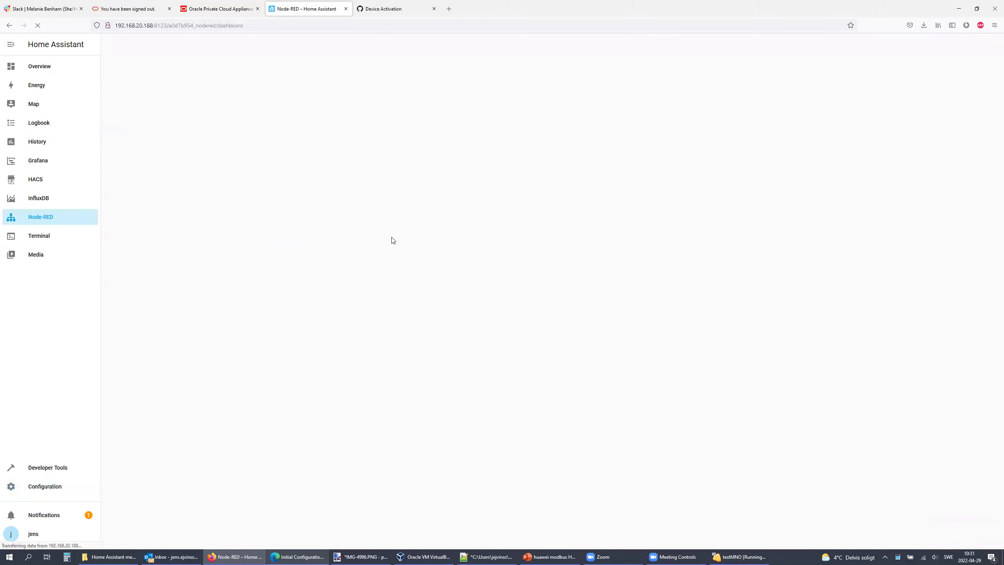